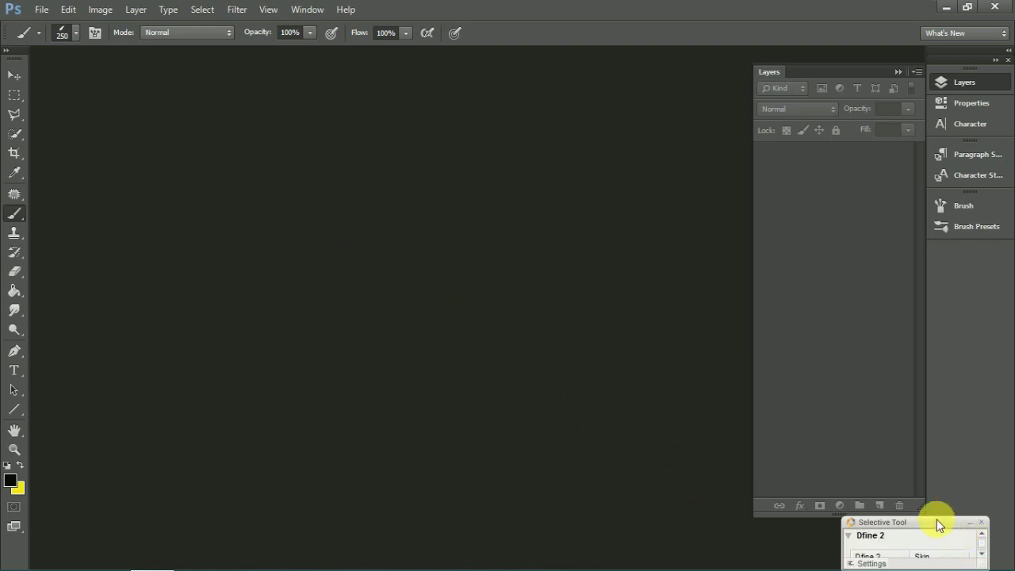
Step: Create a blank white 1366 × 768 px, 72 ppi document
drag(939, 525, 930, 460)
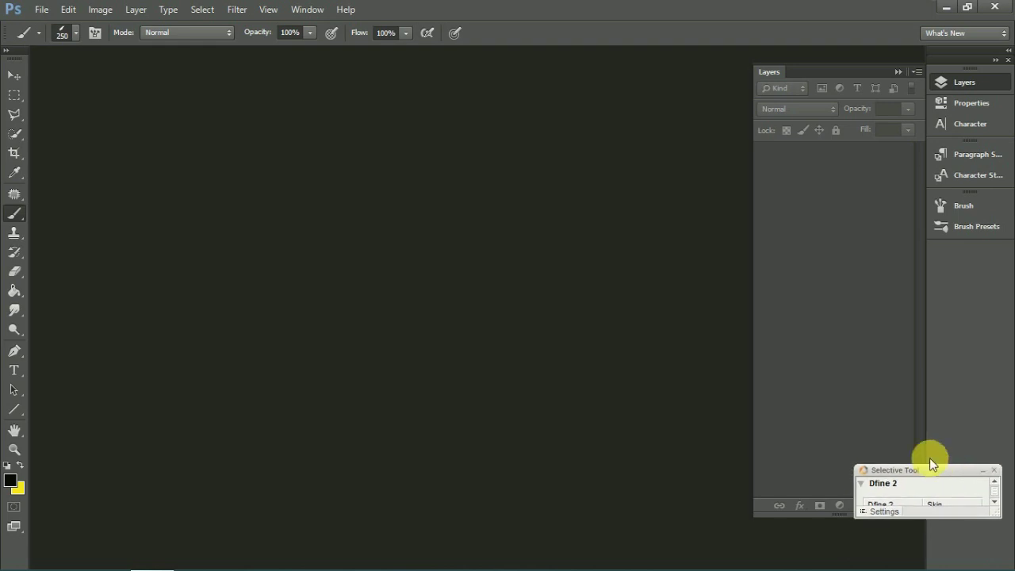
click(43, 11)
click(63, 28)
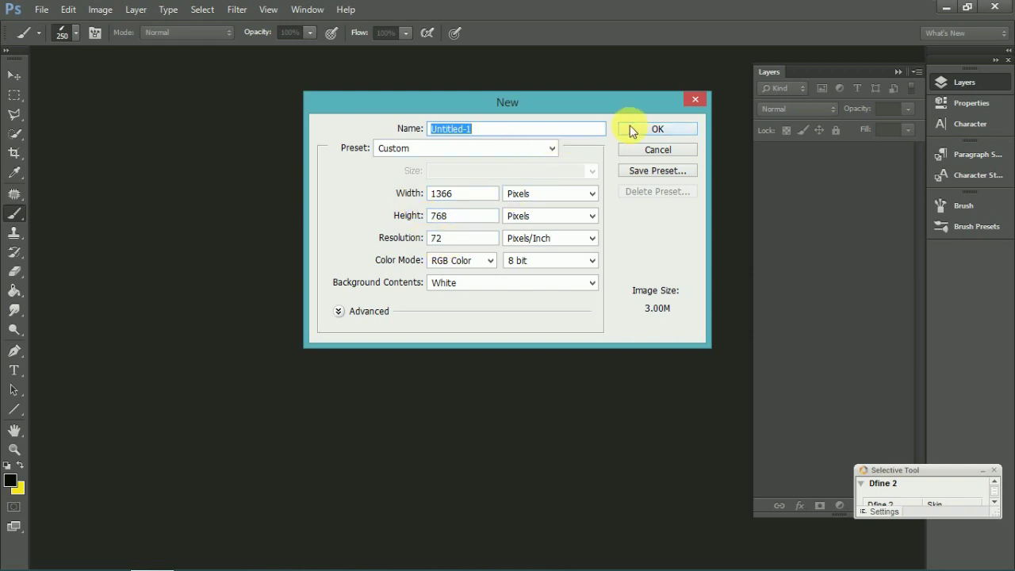
click(639, 128)
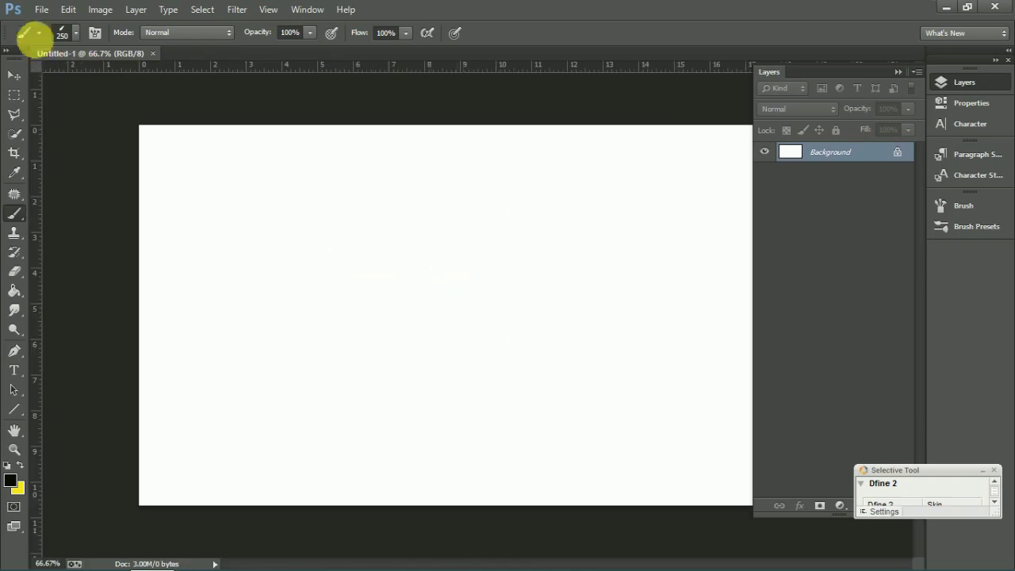
Step: Browse the Downloads folder to open the portrait wallpaper JPG
click(41, 9)
click(49, 35)
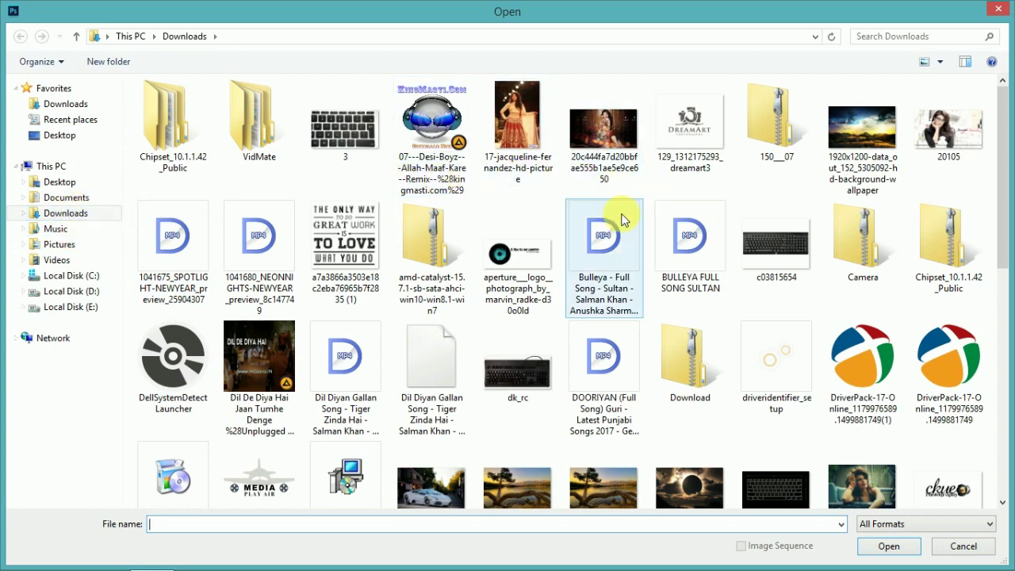
mouse_move(1003, 139)
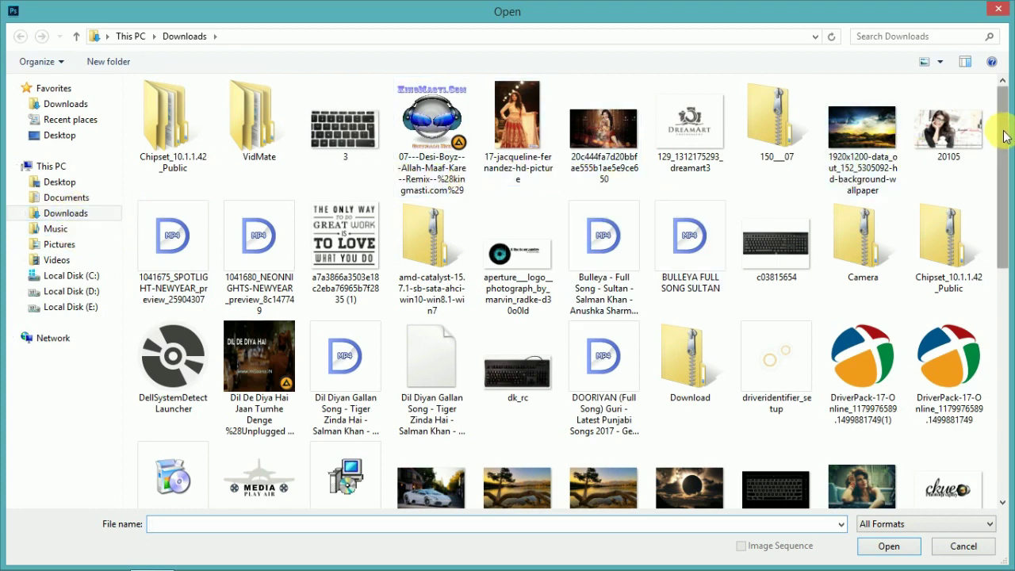
drag(1005, 136, 998, 257)
Step: Open the wallpaper photo, then return to the blank Untitled-1 tab
double_click(706, 409)
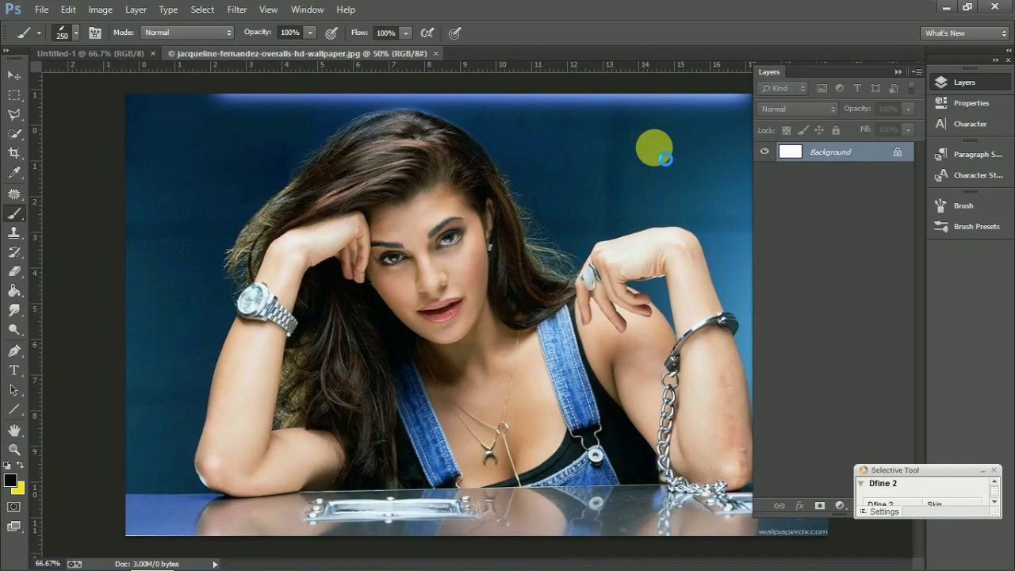
click(953, 84)
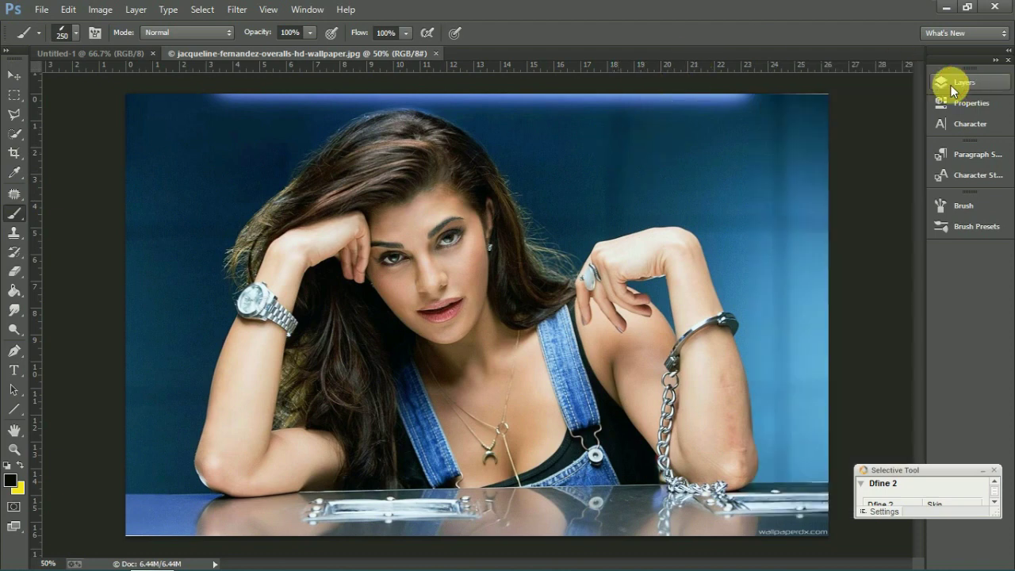
click(79, 54)
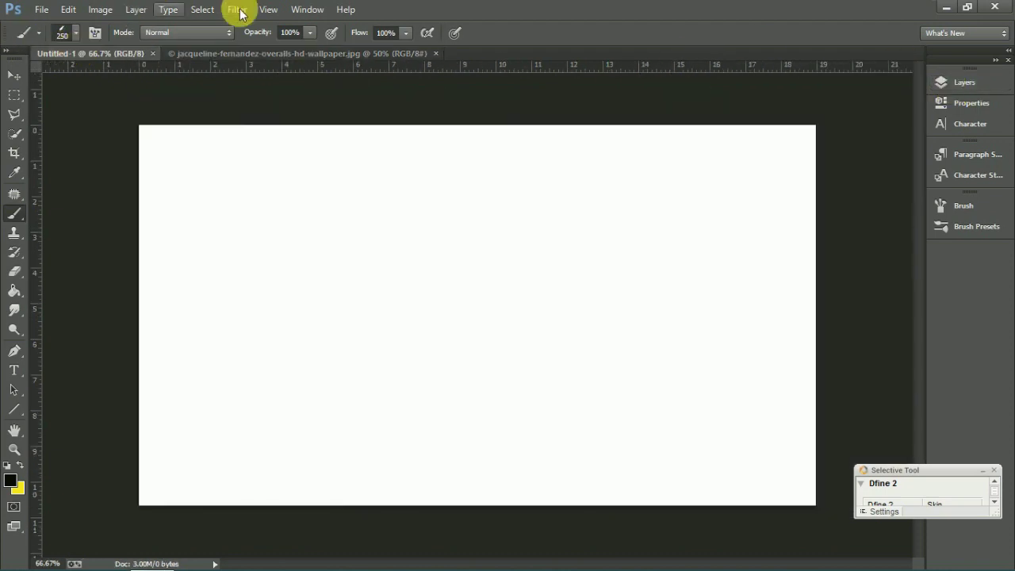
Step: Show the Layers panel, then add and undo an empty layer above Background
click(960, 83)
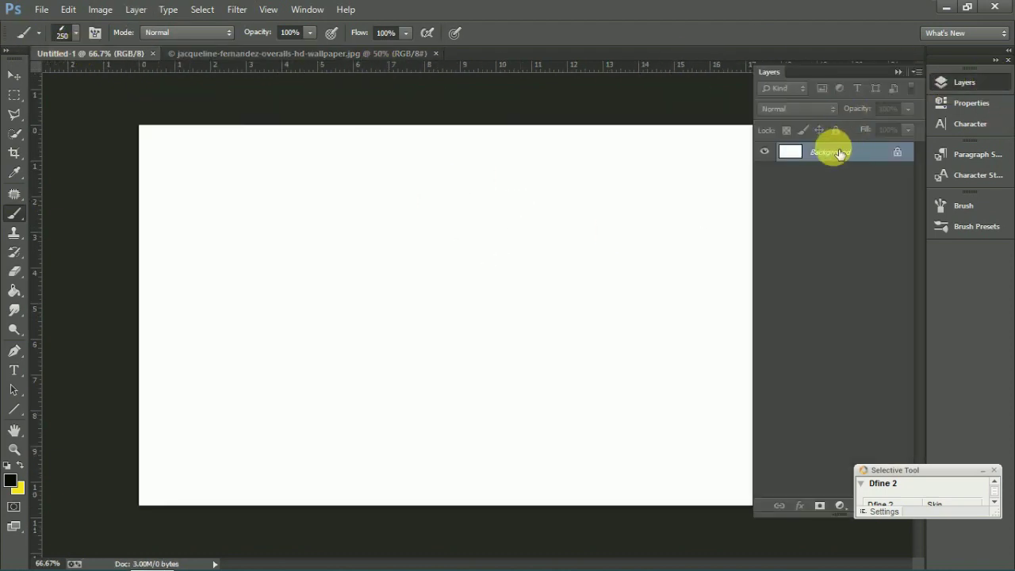
drag(906, 462, 911, 421)
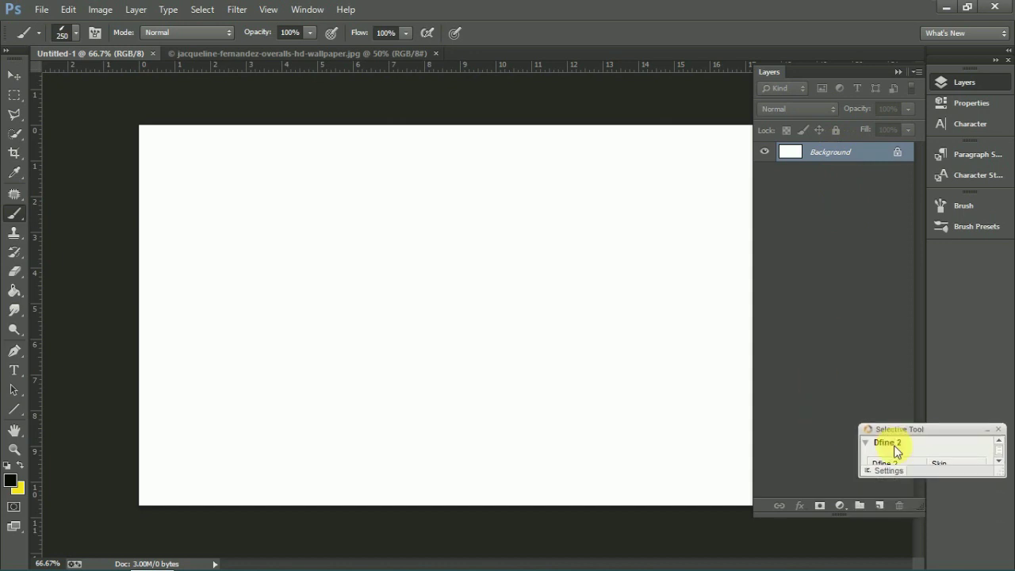
click(881, 506)
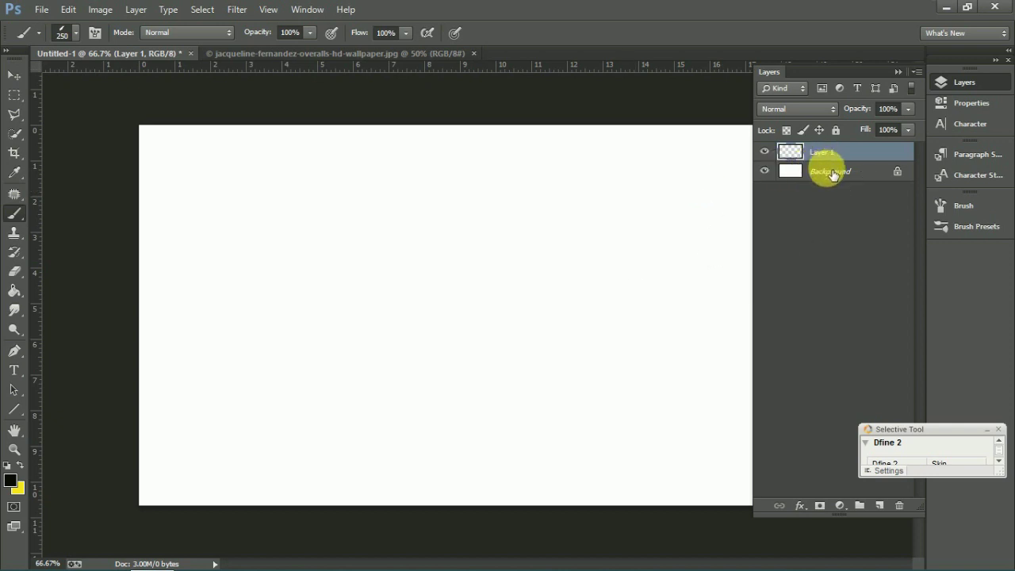
key(ctrl+z)
Step: Add a reversed radial Gradient Fill layer scaled to about 350%
click(838, 506)
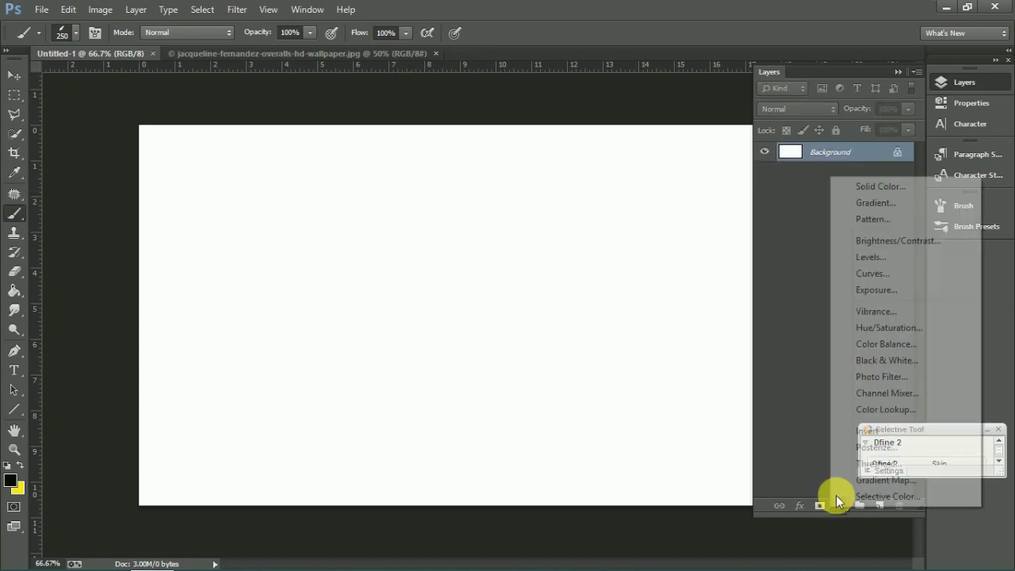
click(885, 203)
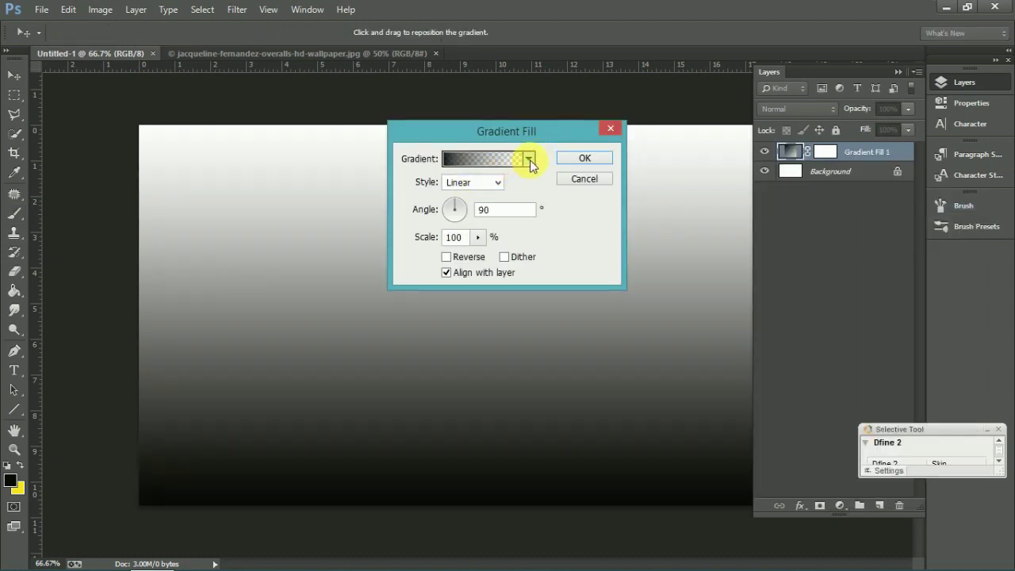
click(495, 185)
click(484, 208)
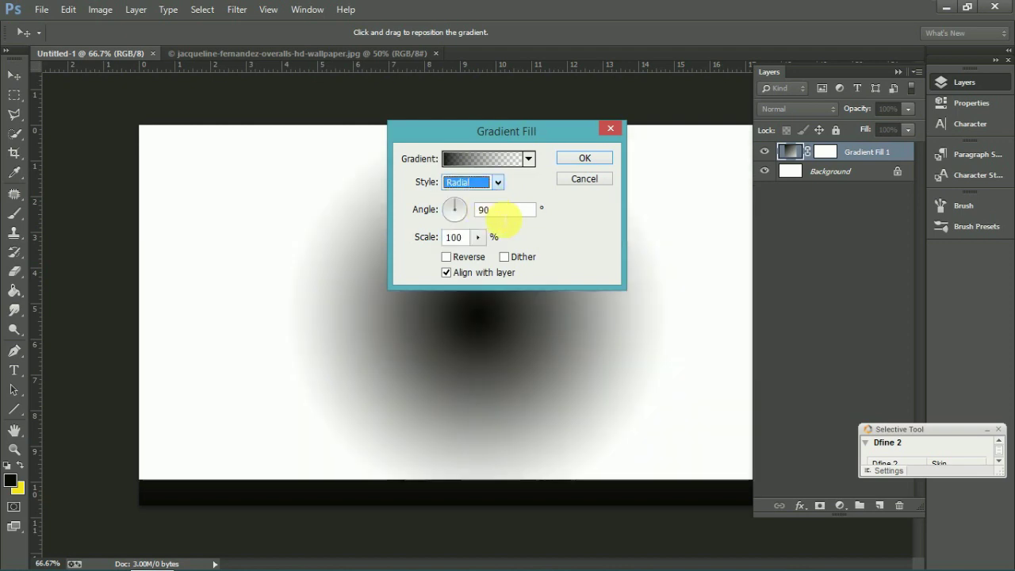
click(452, 262)
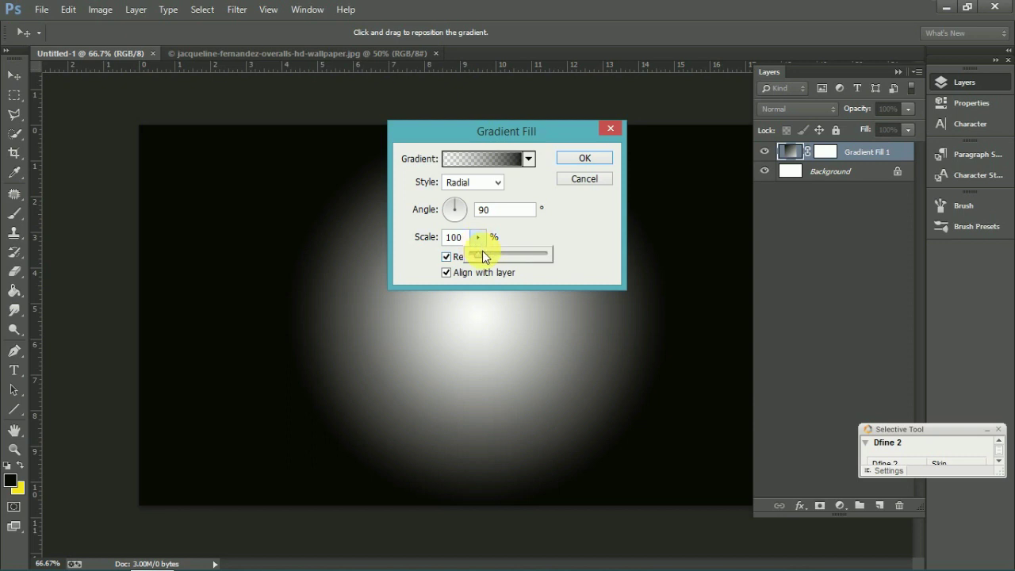
mouse_move(482, 253)
mouse_down()
mouse_move(505, 261)
mouse_move(497, 255)
mouse_up()
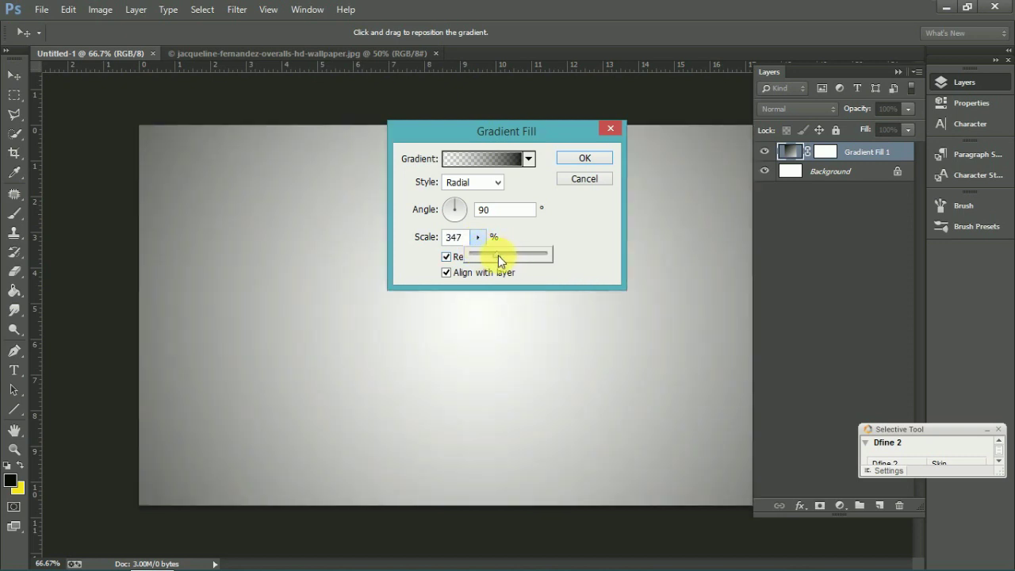
click(595, 161)
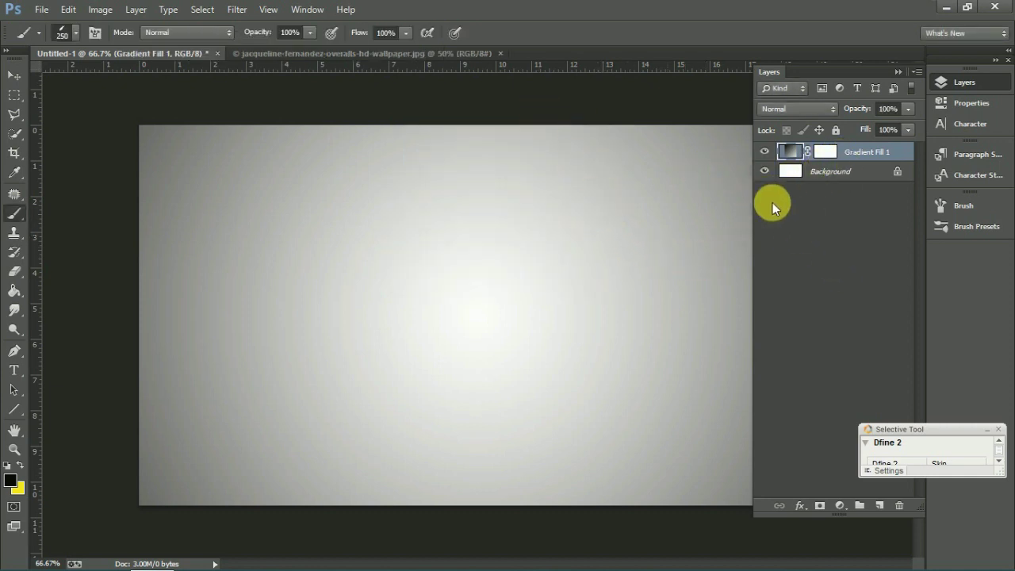
Step: Drag the portrait photo from the wallpaper document into the gradient document
click(355, 54)
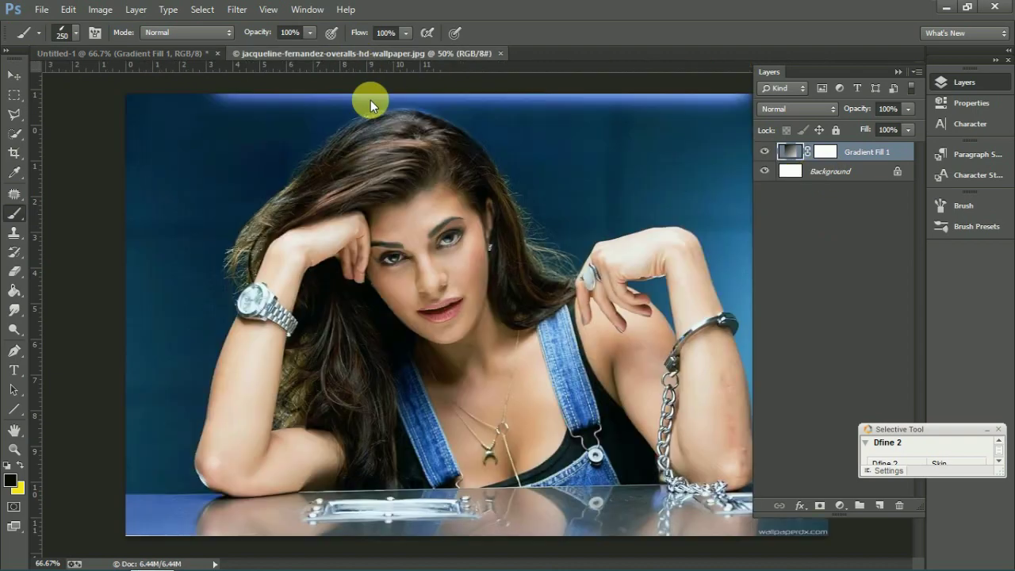
click(23, 77)
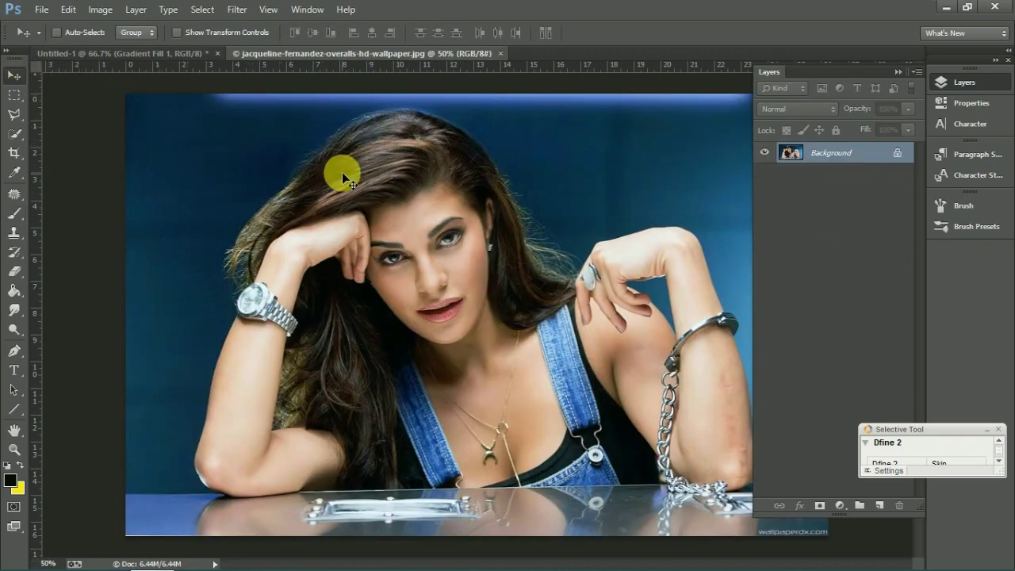
click(182, 55)
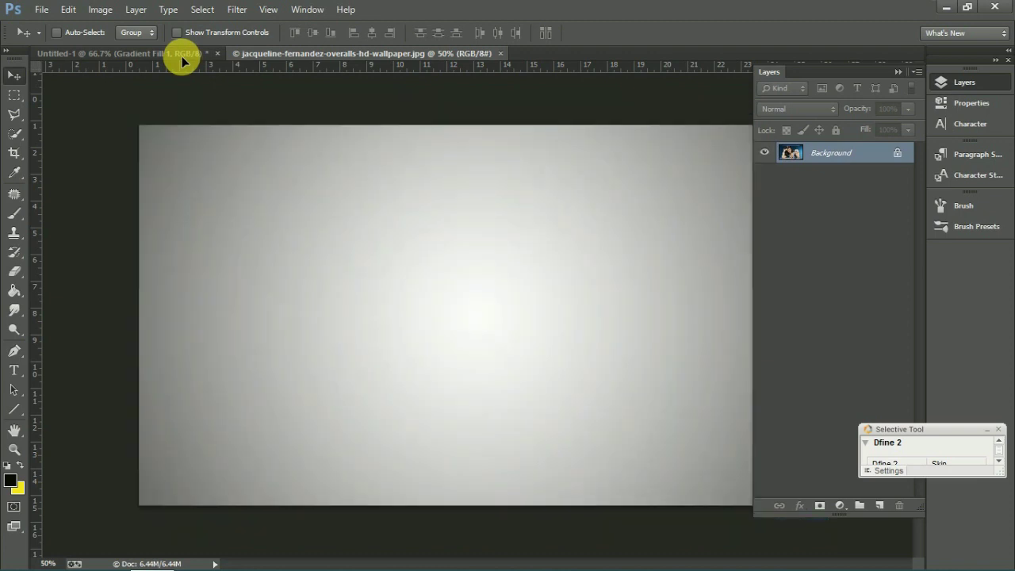
click(349, 53)
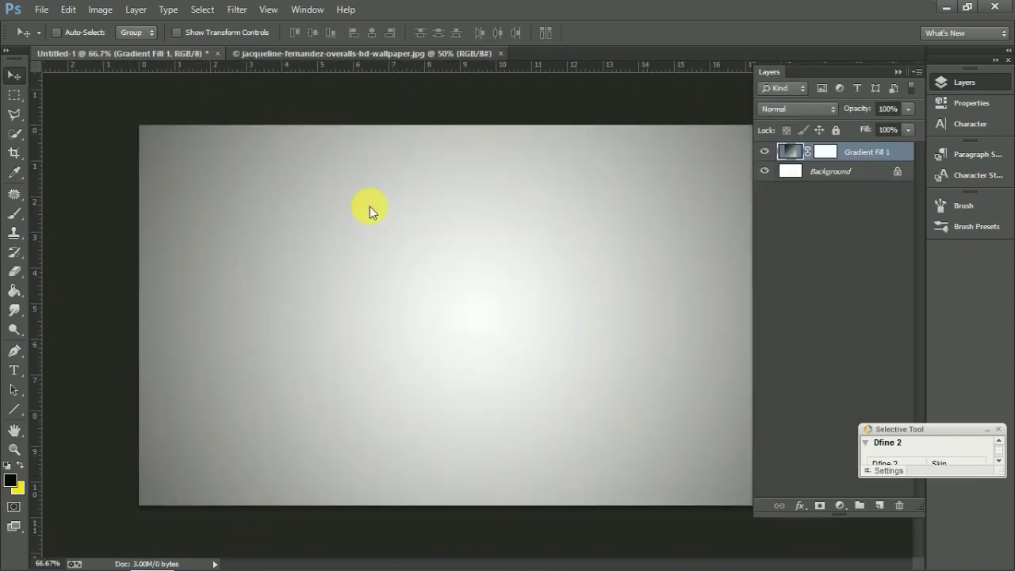
mouse_move(378, 221)
mouse_down()
mouse_move(158, 62)
mouse_move(302, 229)
mouse_up()
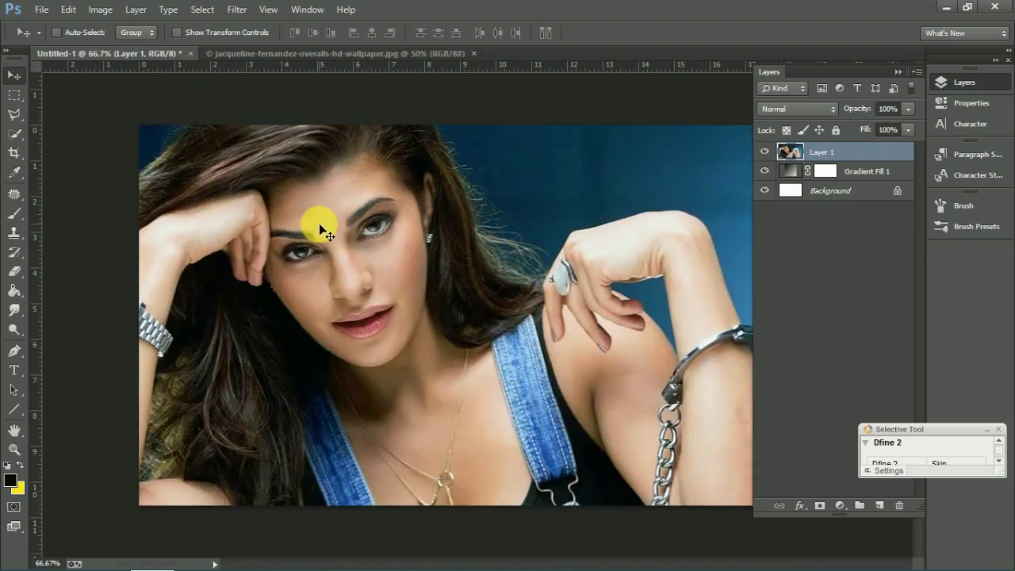
key(ctrl+minus)
key(ctrl+minus)
key(ctrl+minus)
Step: Scale the pasted portrait to about half size and widen it to the left
key(ctrl+t)
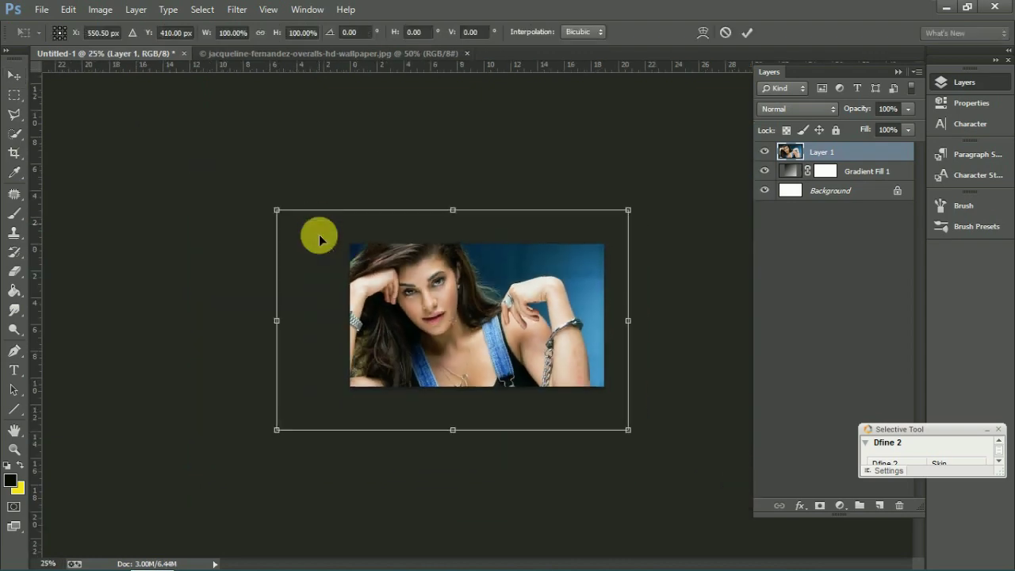
mouse_move(277, 430)
mouse_down()
mouse_move(493, 321)
mouse_move(479, 341)
mouse_up()
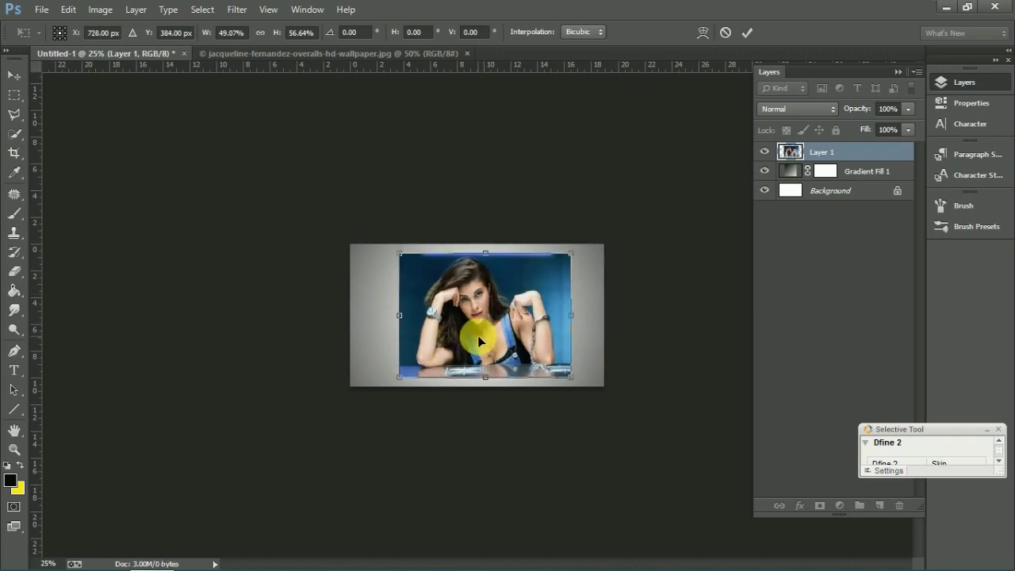
key(ctrl+plus)
key(ctrl+plus)
key(ctrl+plus)
key(ctrl+plus)
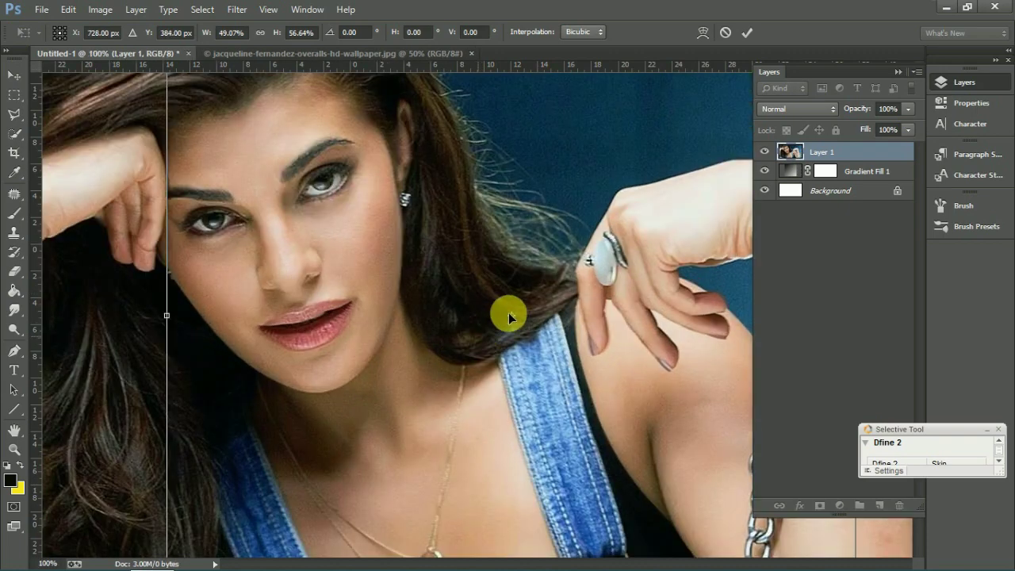
key(ctrl+minus)
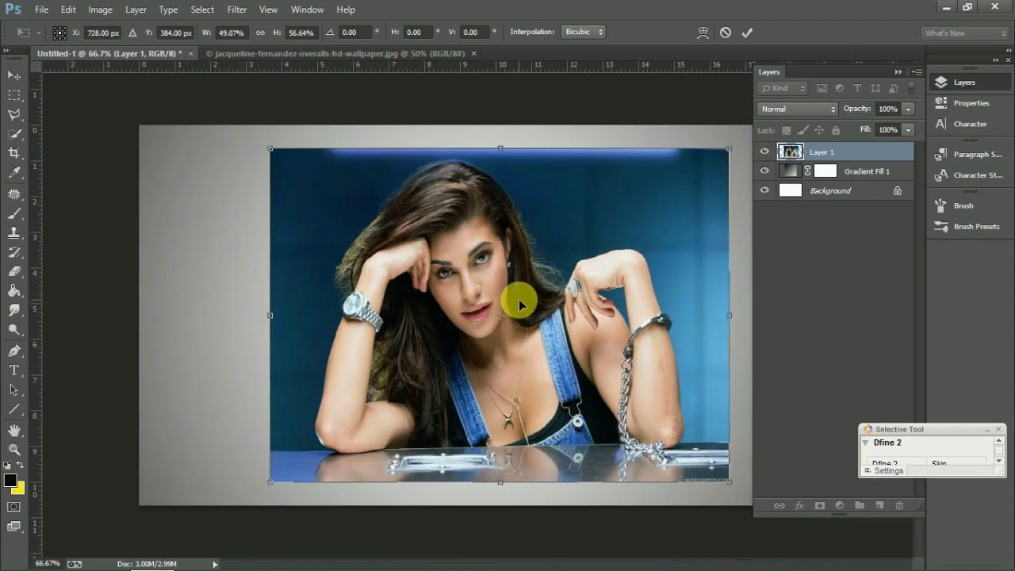
click(975, 87)
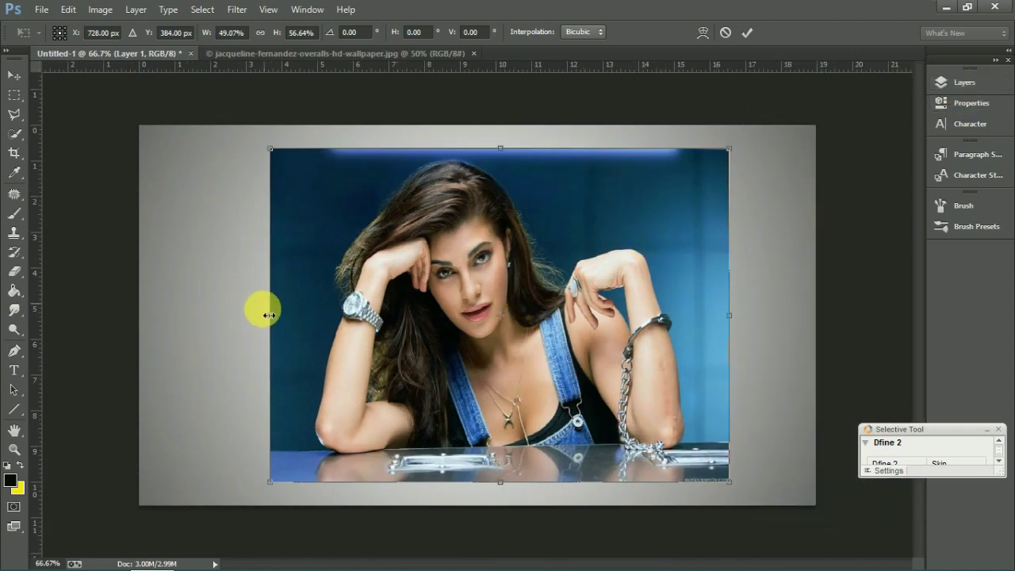
drag(269, 316, 236, 313)
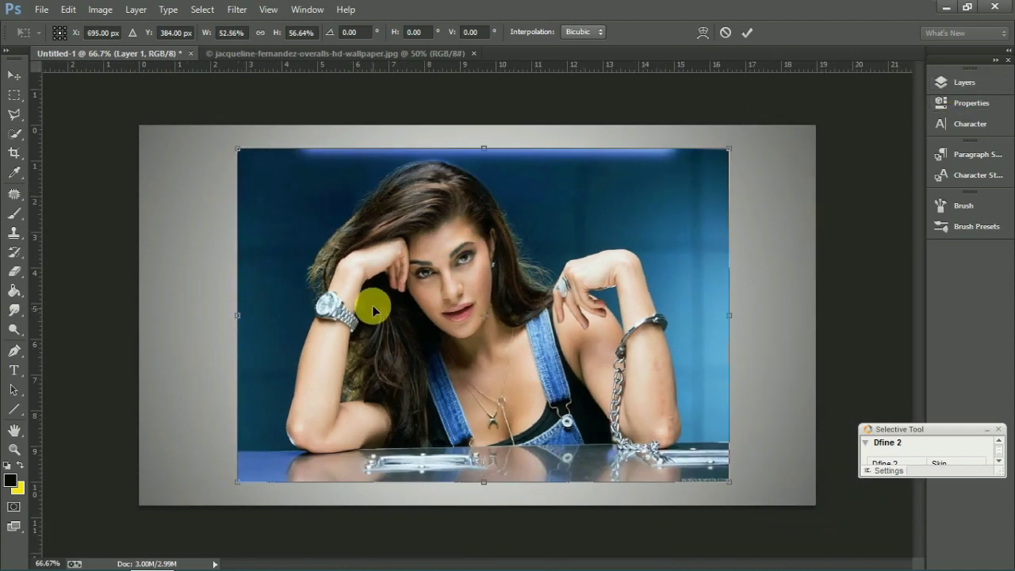
drag(372, 306, 370, 302)
key(Return)
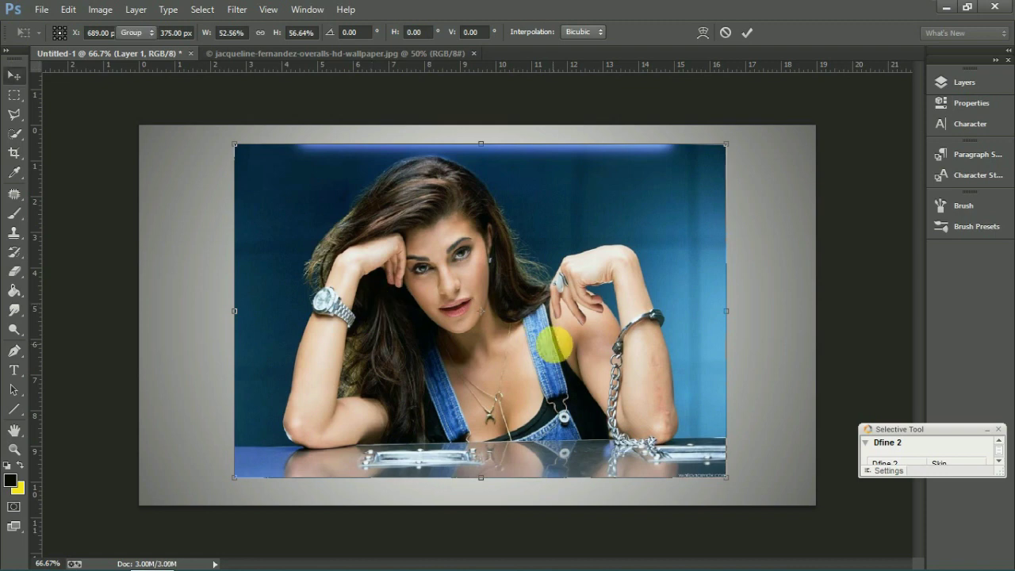
Step: Stretch the portrait's right side wider and reselect Layer 1 in the Layers panel
key(ctrl+t)
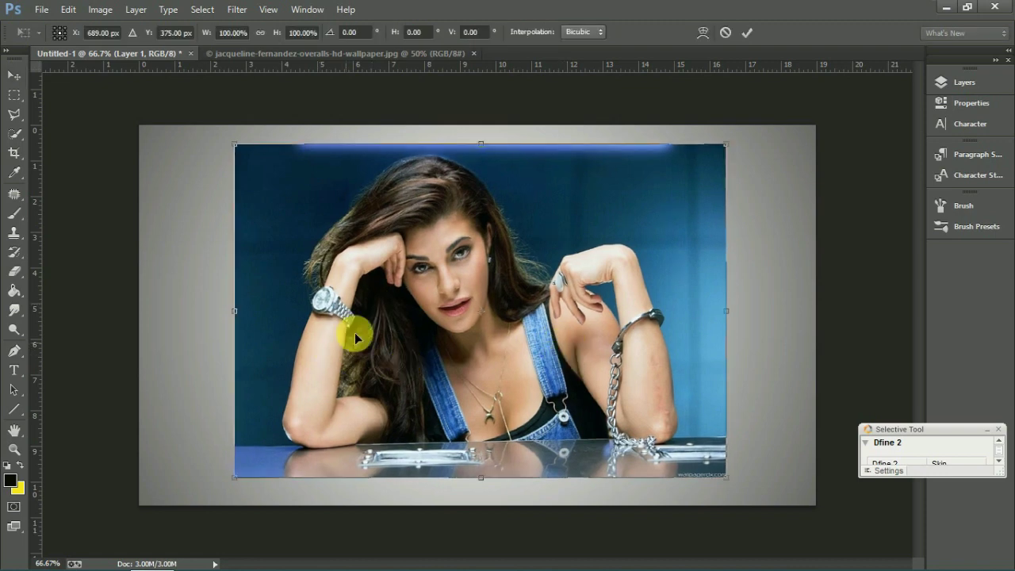
drag(728, 312, 755, 319)
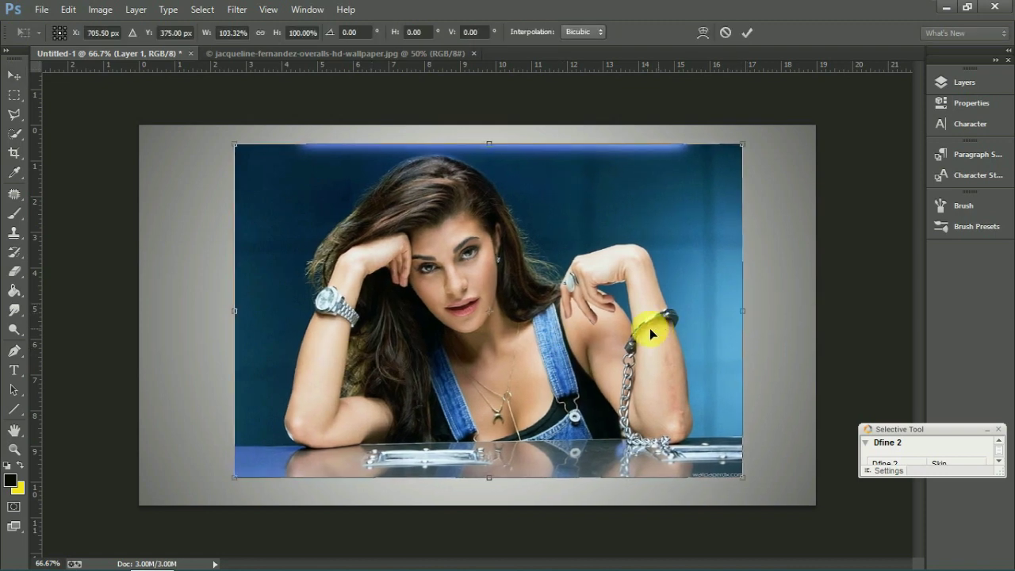
drag(660, 332, 642, 333)
key(Return)
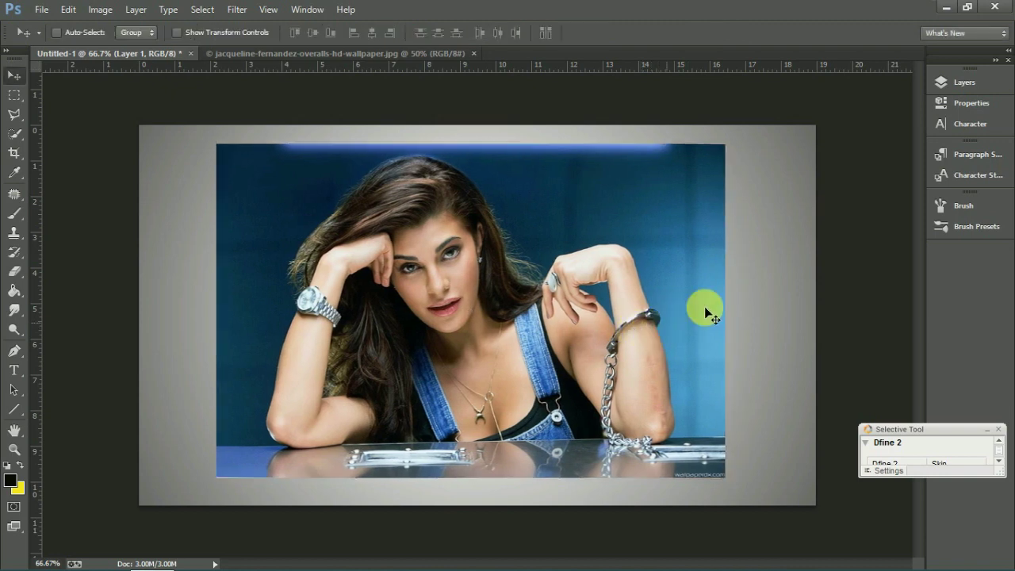
click(940, 83)
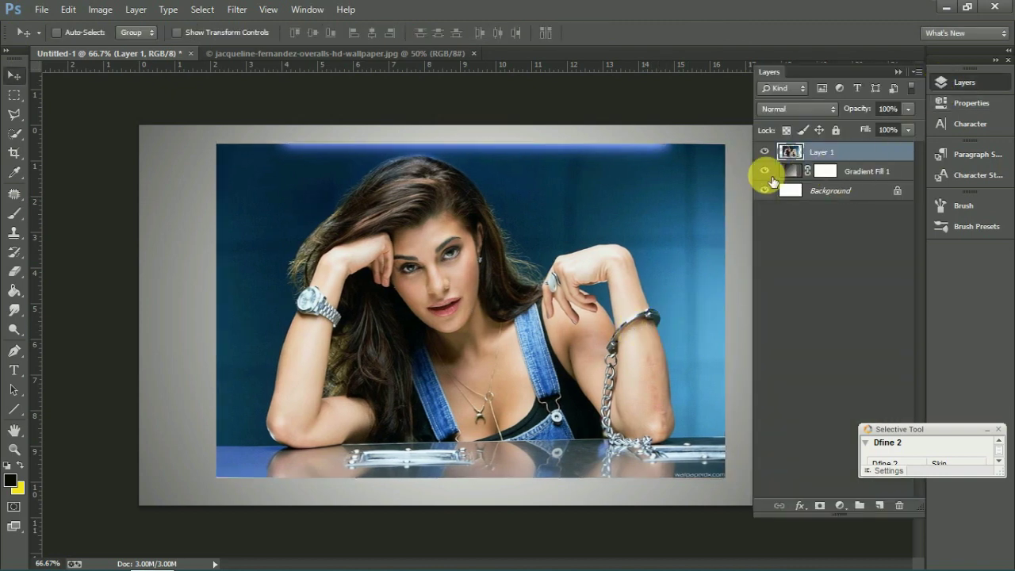
click(827, 171)
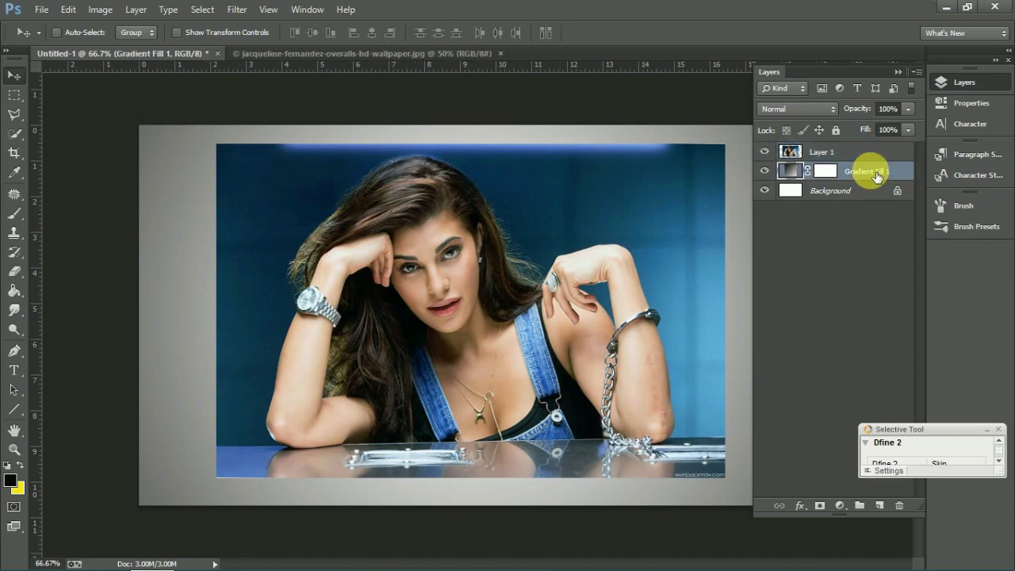
click(826, 154)
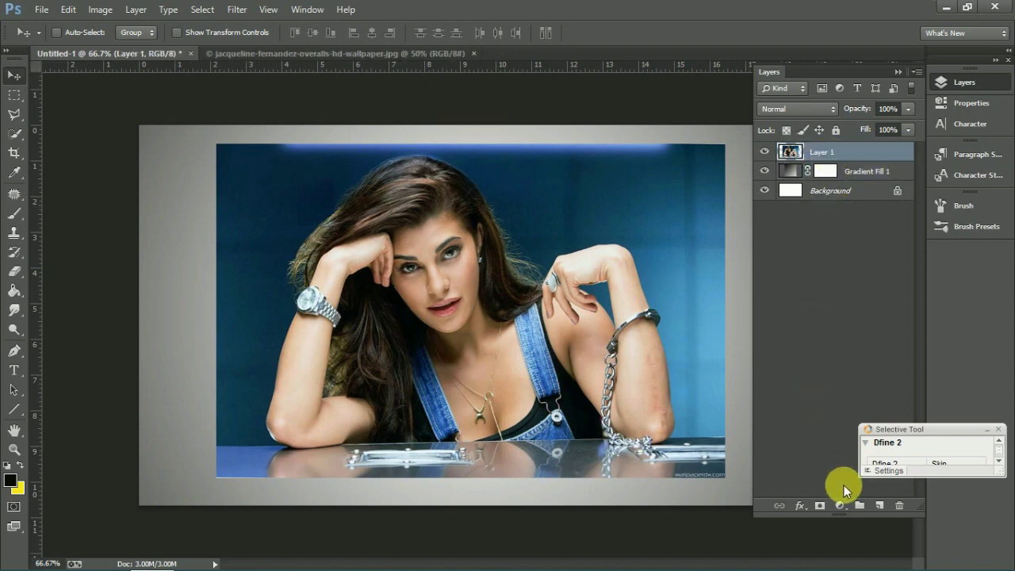
Step: Add a layer mask to Layer 1 and invert it to black, hiding the photo
click(820, 505)
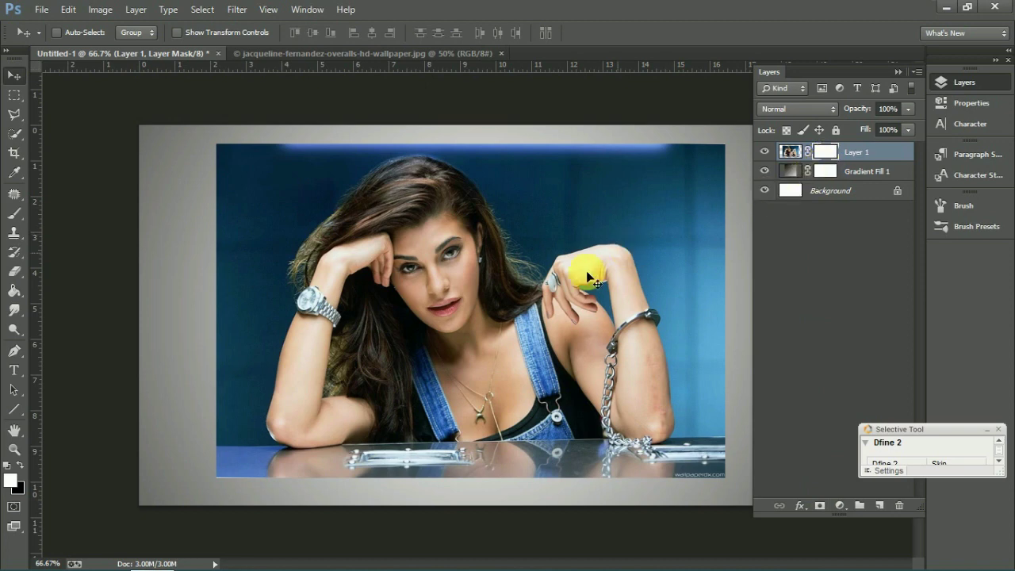
key(ctrl+i)
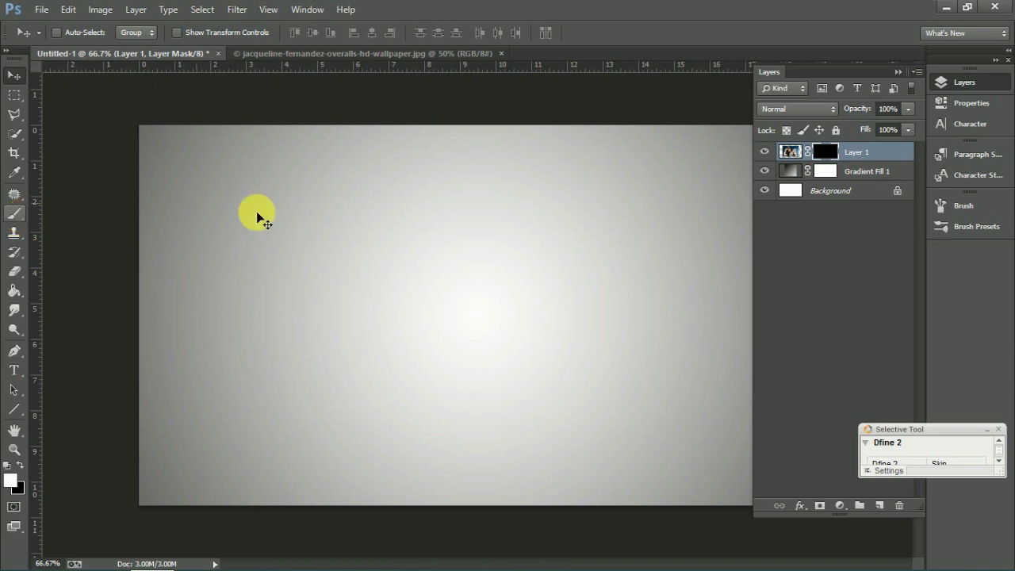
Step: Select the Brush tool and reset brushes to defaults, saving the current set first
right_click(381, 214)
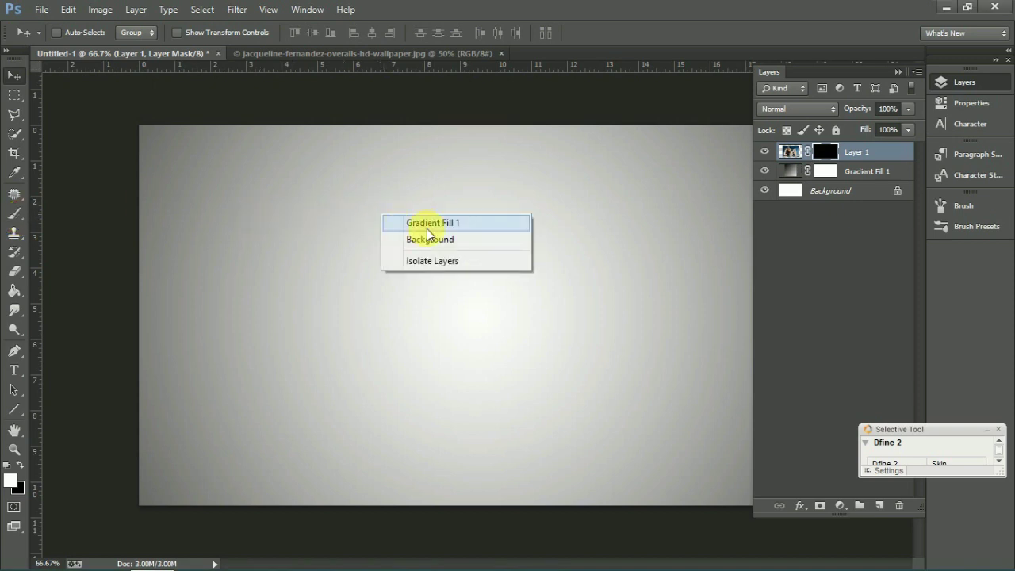
click(16, 215)
right_click(405, 170)
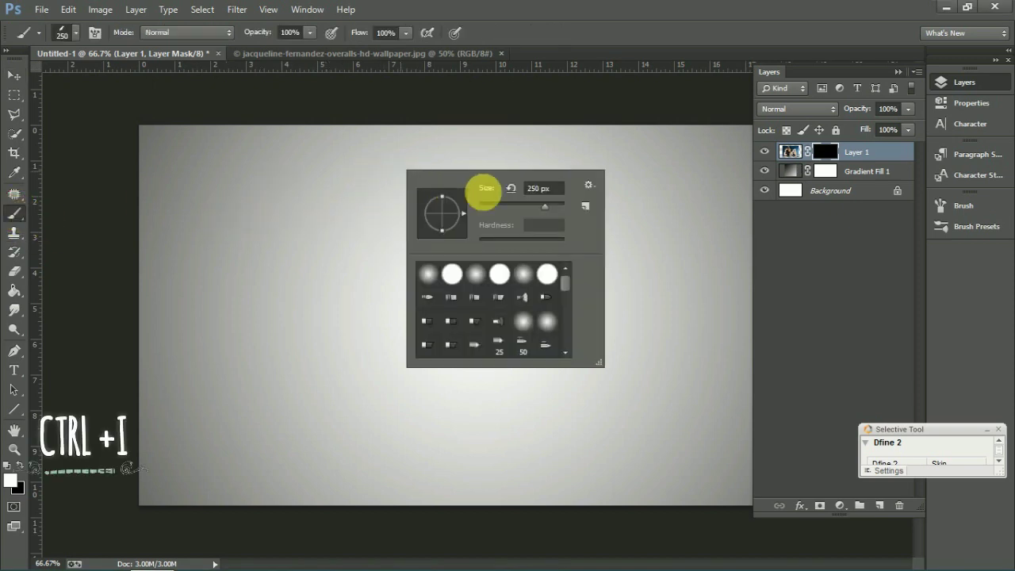
click(588, 185)
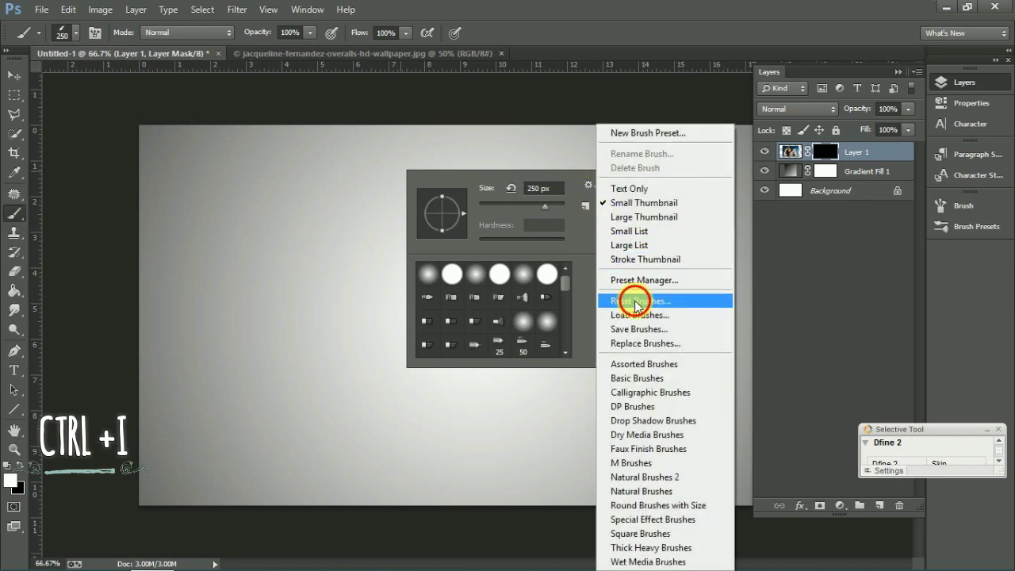
click(637, 300)
click(455, 233)
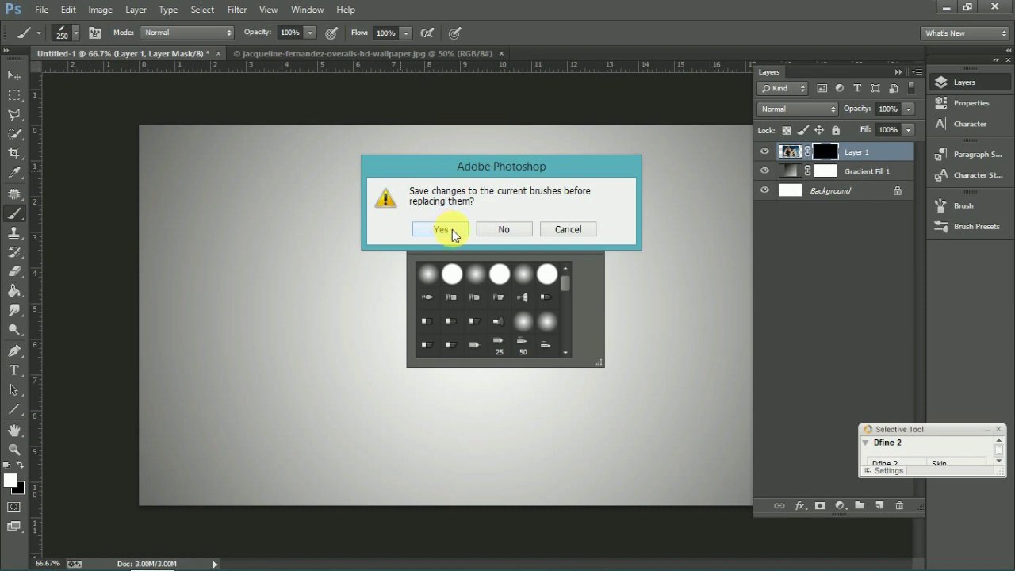
click(453, 230)
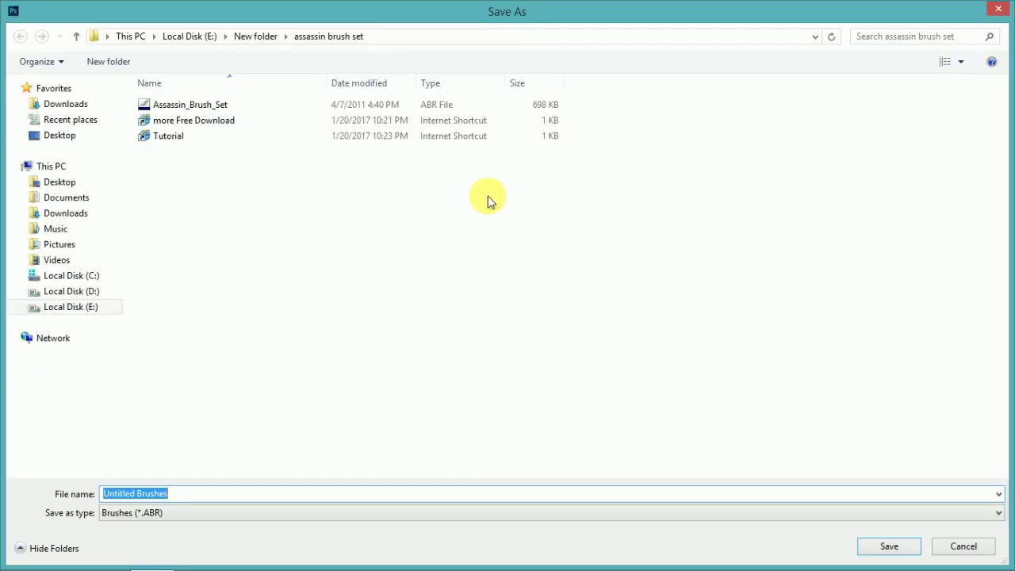
double_click(218, 111)
click(553, 298)
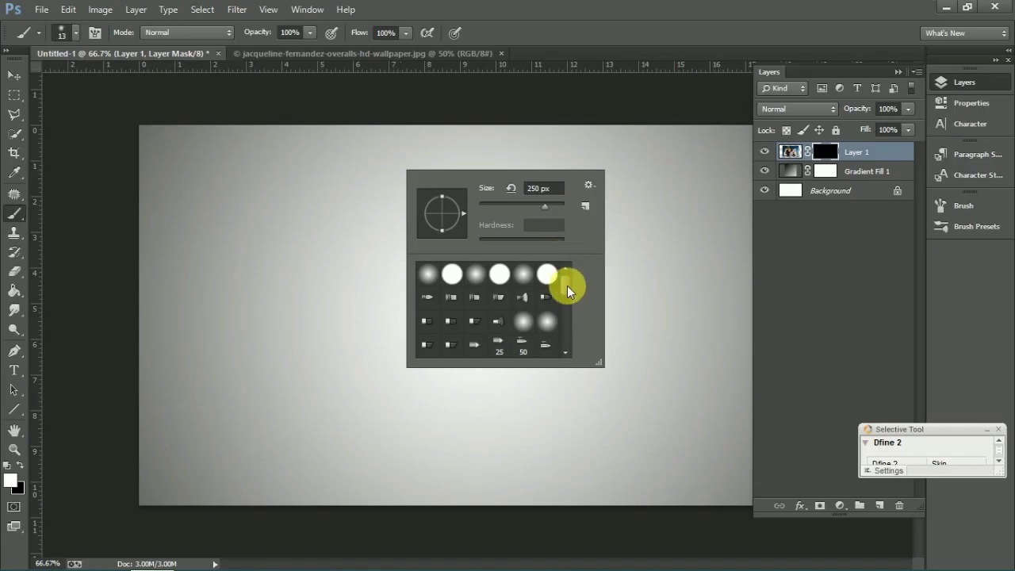
mouse_move(564, 286)
mouse_down()
mouse_move(565, 346)
mouse_move(567, 277)
mouse_up()
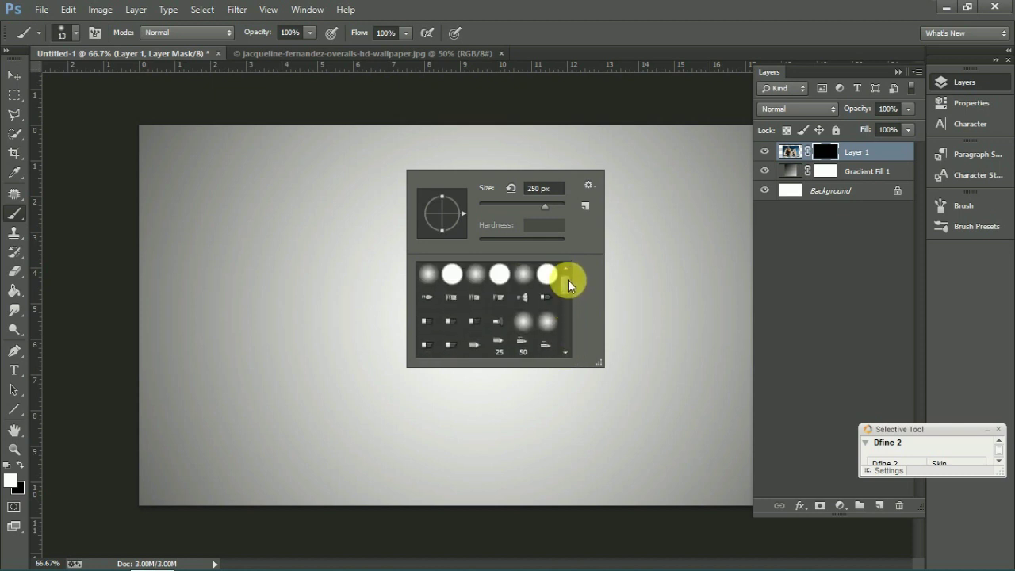
Step: Load the Assassin_Brush_Set brushes into the Brush Preset picker
click(589, 186)
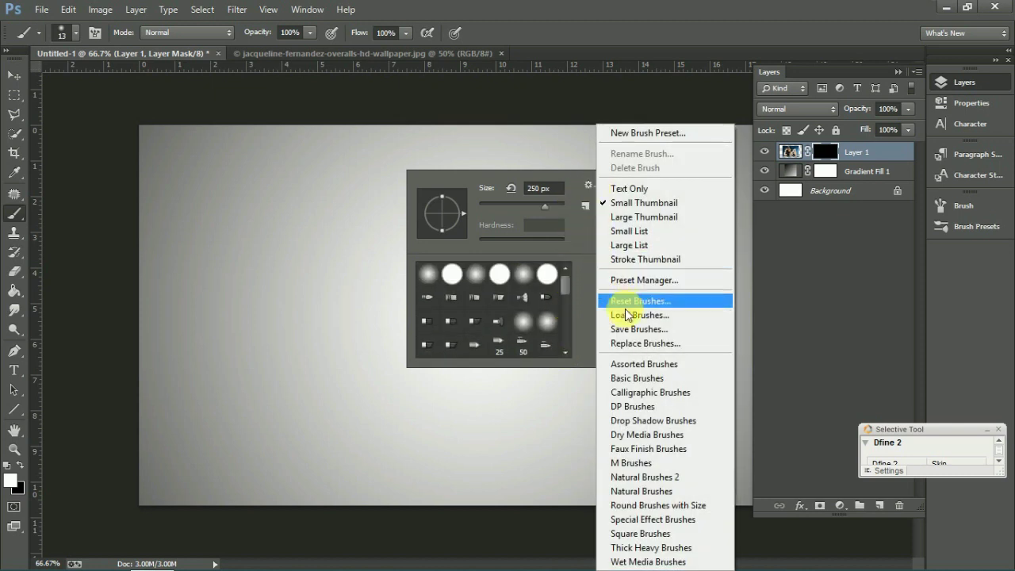
click(600, 316)
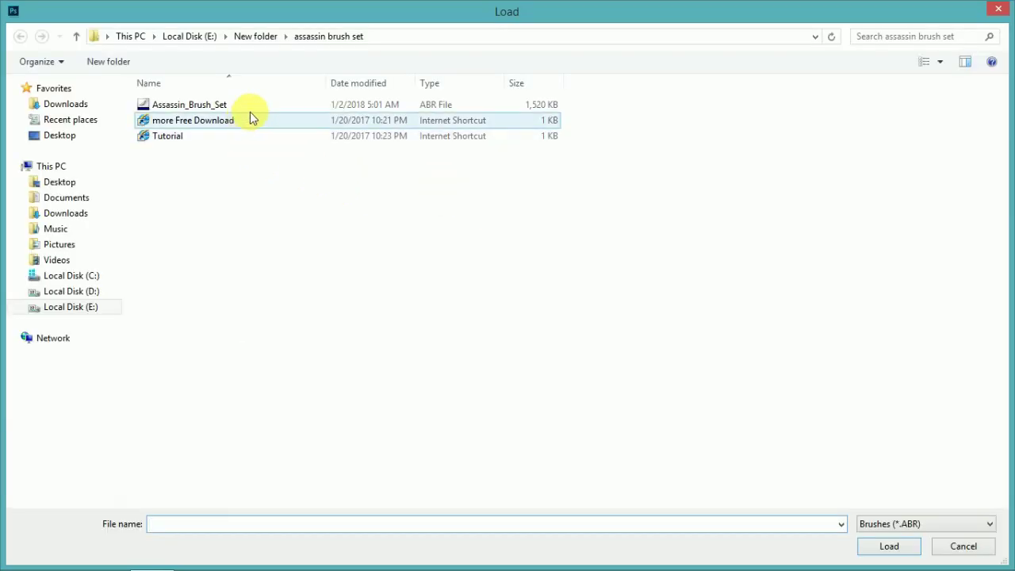
double_click(249, 105)
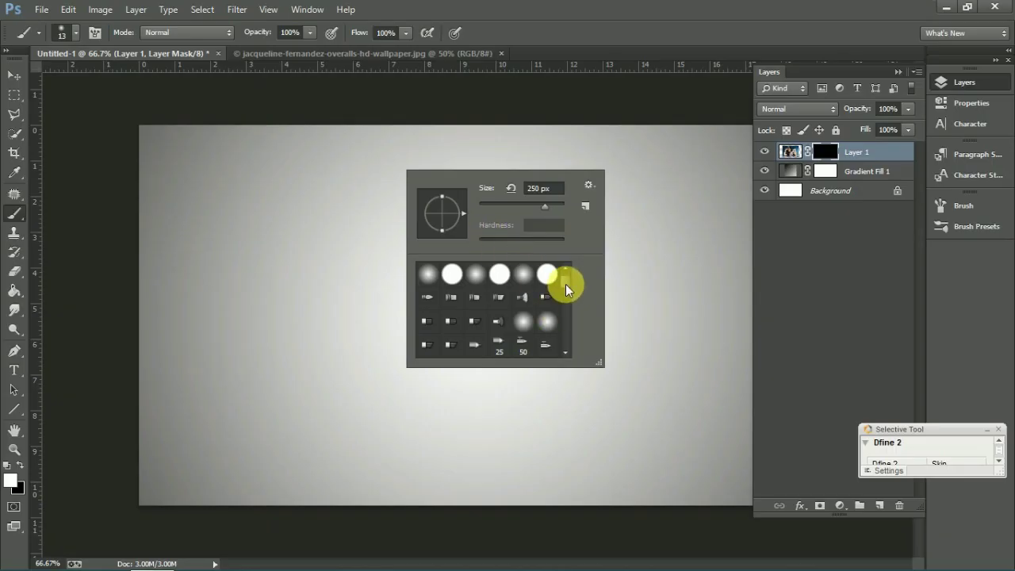
drag(563, 280, 560, 341)
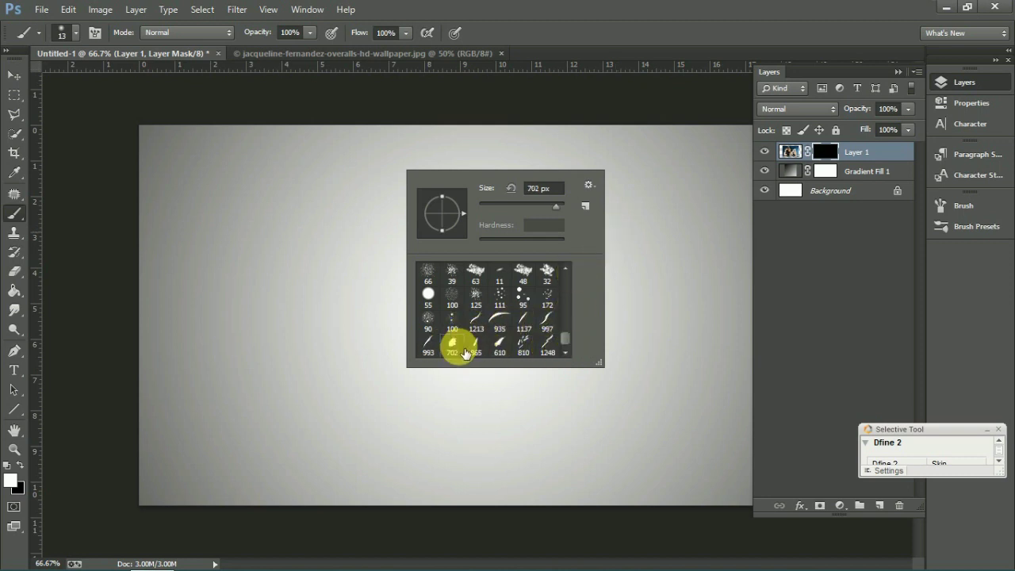
Step: Pick the 702 splatter brush and paint white on the mask over the face and hair
double_click(466, 353)
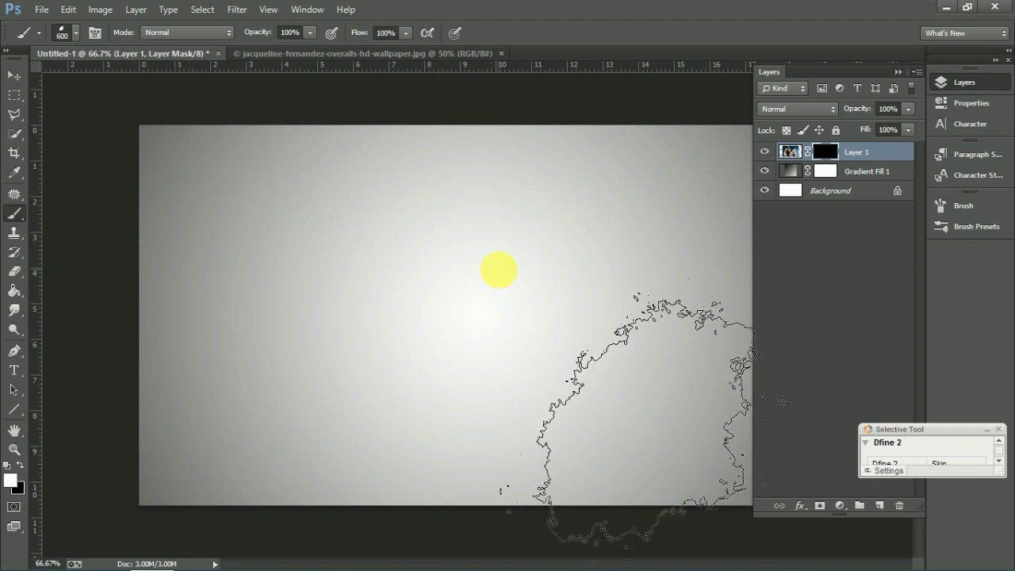
key(bracketleft)
key(bracketleft)
key(bracketleft)
key(bracketright)
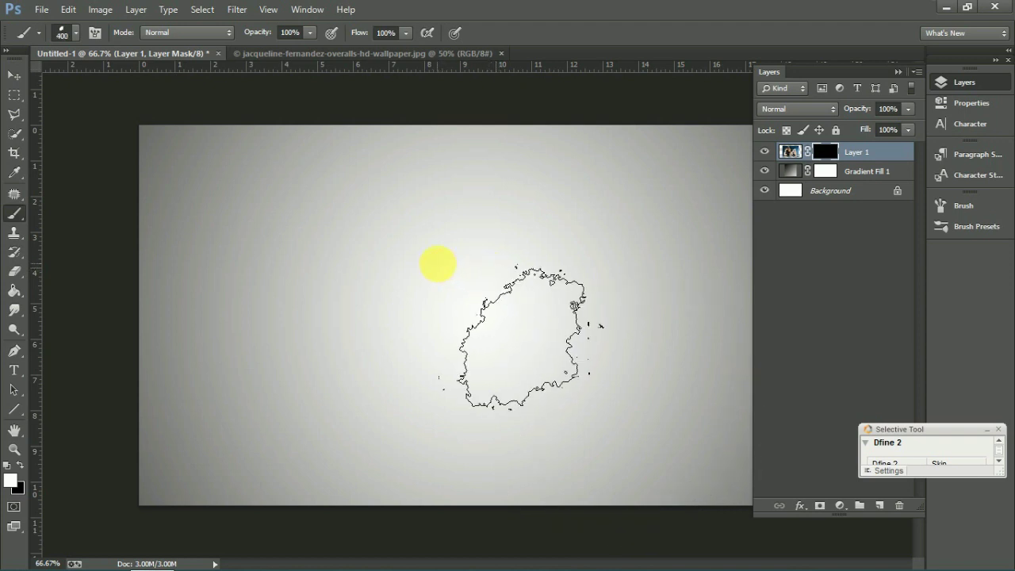
click(452, 258)
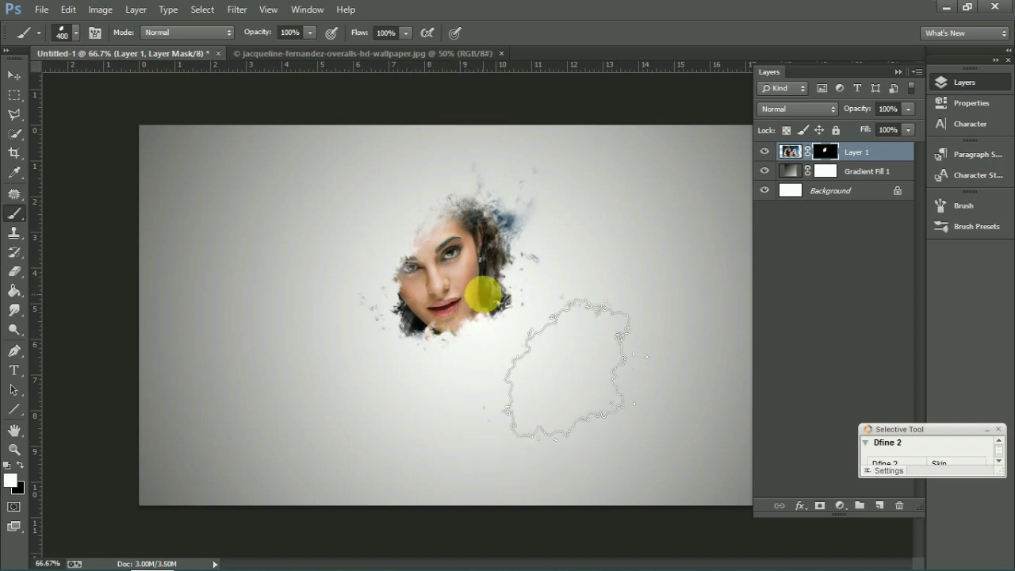
mouse_move(484, 286)
mouse_down()
mouse_move(304, 361)
mouse_move(354, 333)
mouse_up()
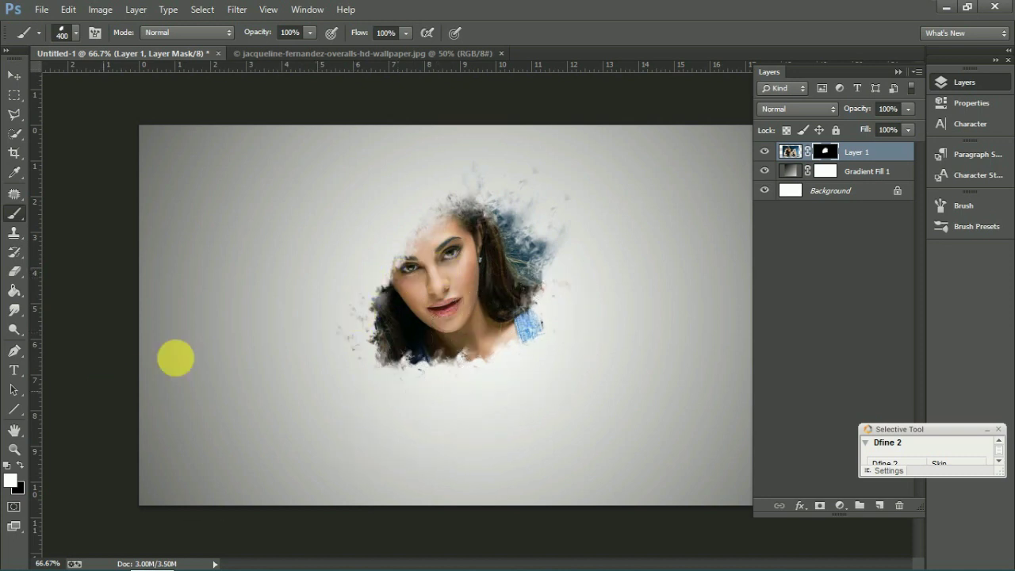
Step: Paint white diagonal slash streaks on the mask with a slash brush at 500 and 300 px
right_click(379, 292)
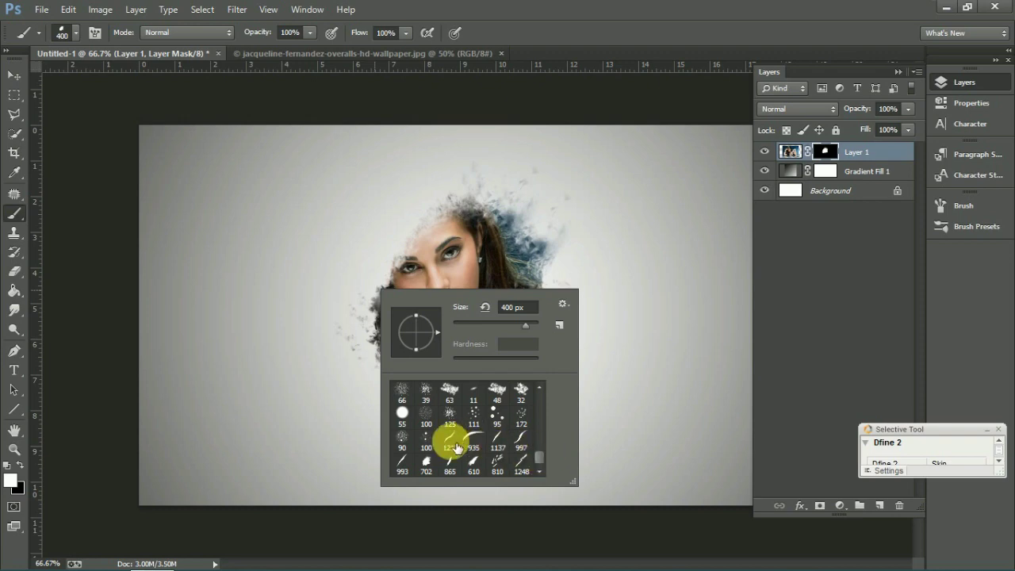
double_click(401, 468)
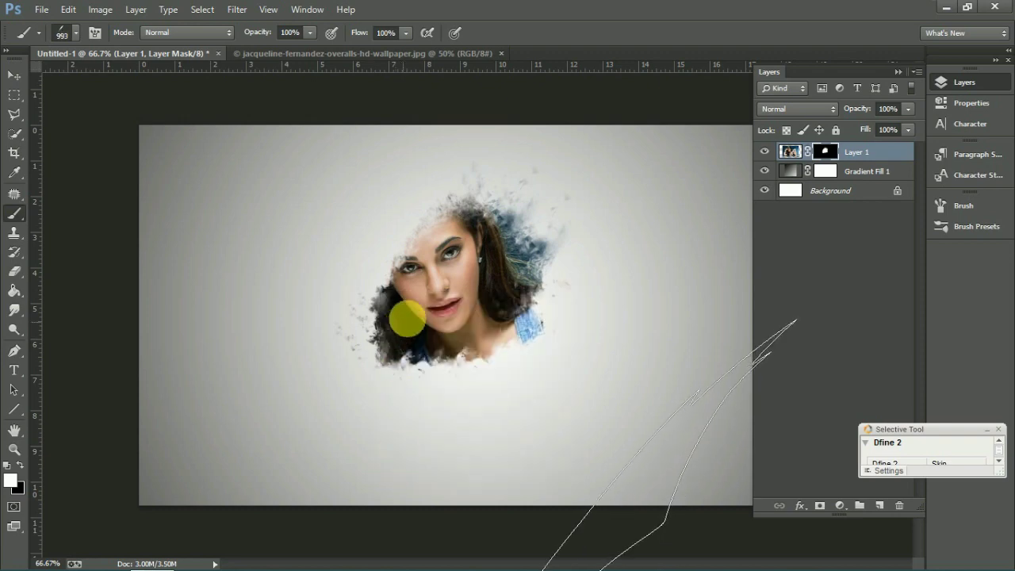
key(bracketleft)
key(bracketleft)
key(bracketleft)
key(bracketleft)
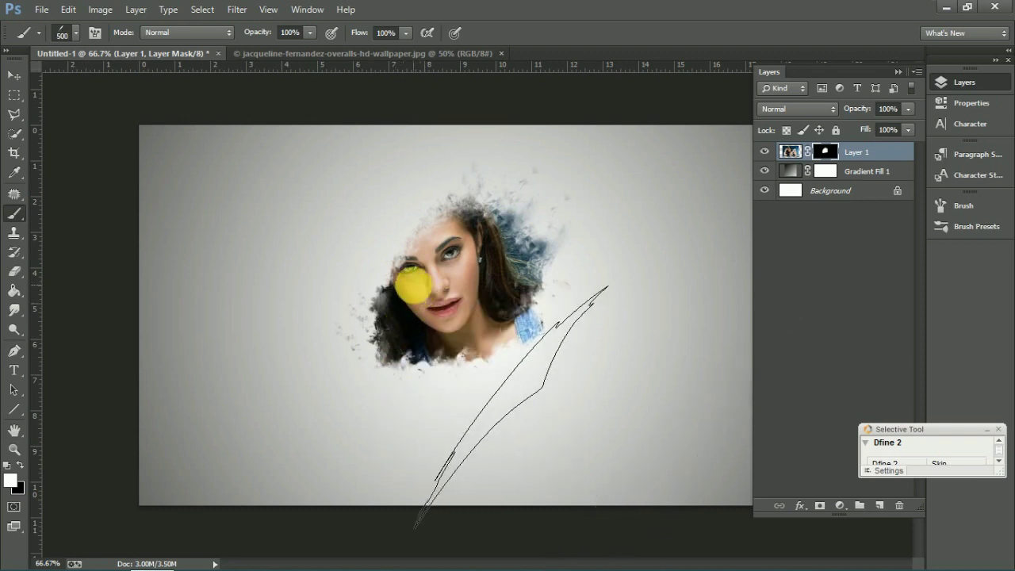
click(413, 285)
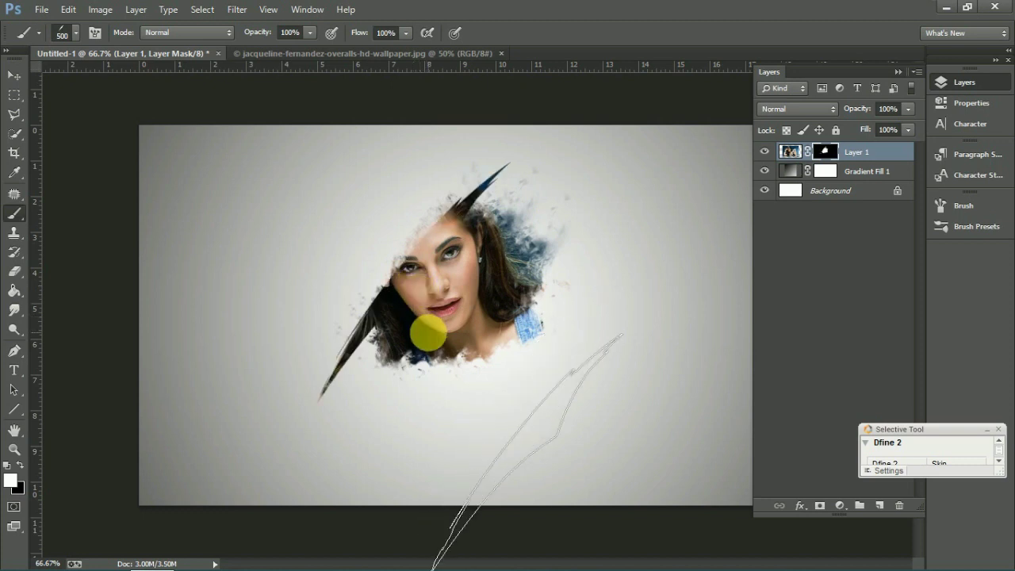
key(bracketleft)
key(bracketleft)
key(bracketleft)
key(bracketleft)
key(bracketleft)
key(bracketleft)
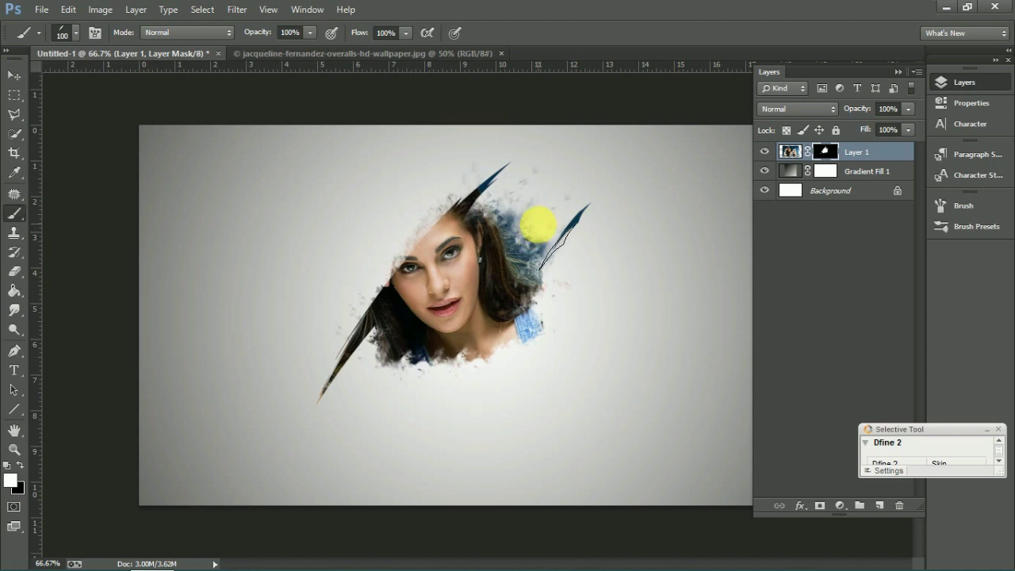
click(538, 224)
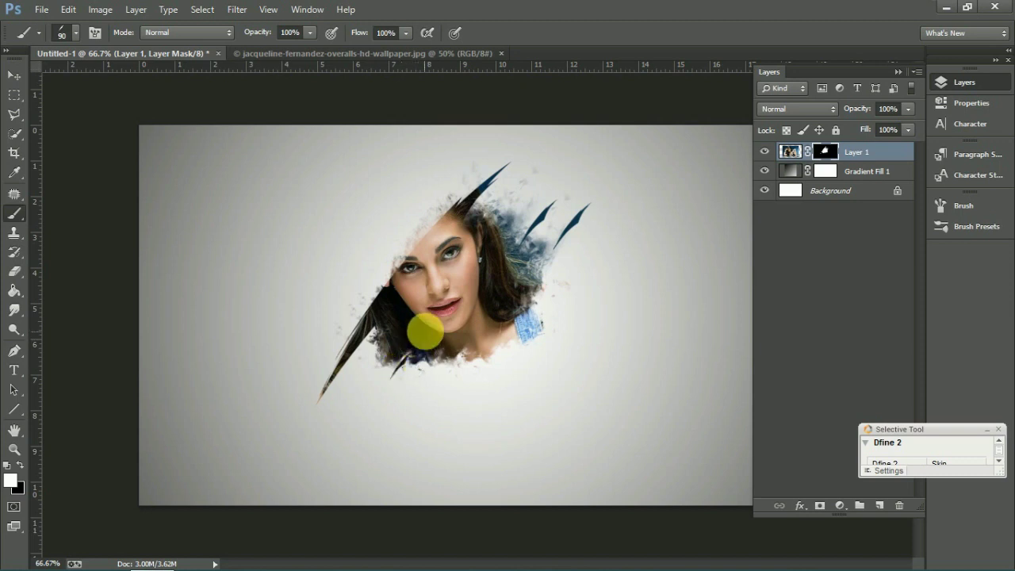
key(bracketright)
key(bracketright)
key(bracketright)
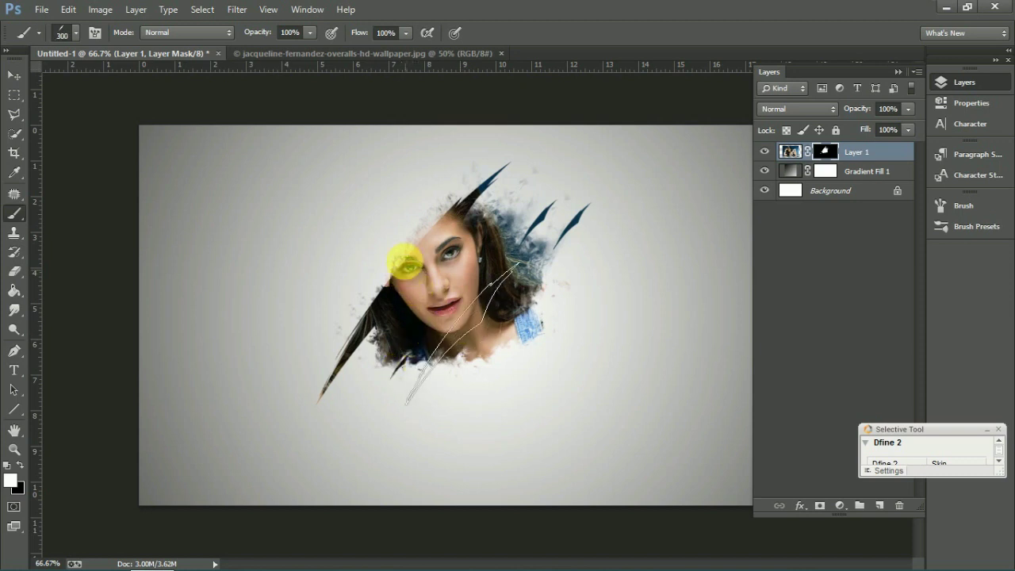
drag(403, 254, 420, 230)
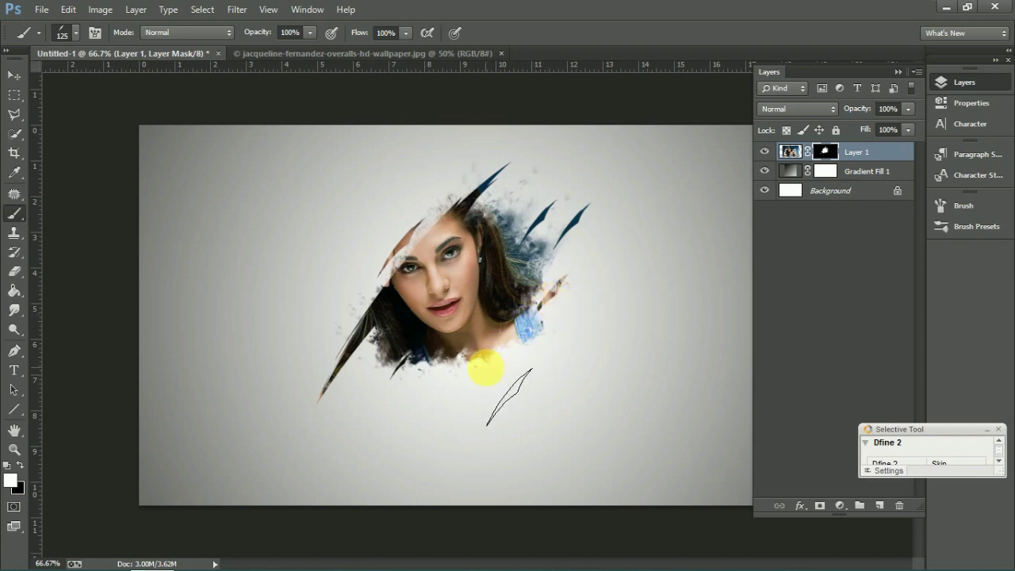
drag(485, 366, 494, 381)
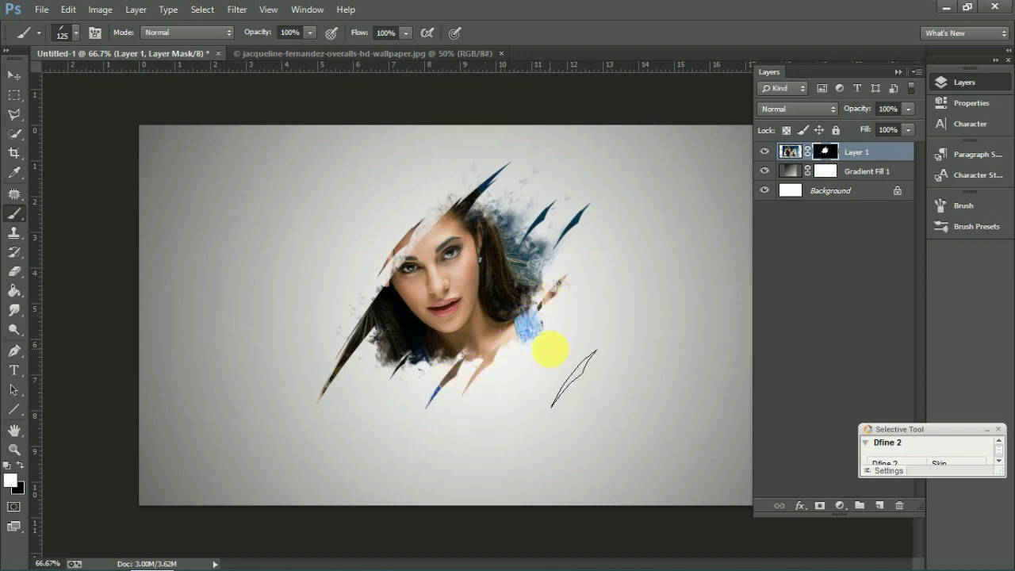
key(bracketright)
key(bracketright)
key(bracketright)
Step: Undo the oversized slash, then add smaller slashes including a long blue one upper right
click(489, 302)
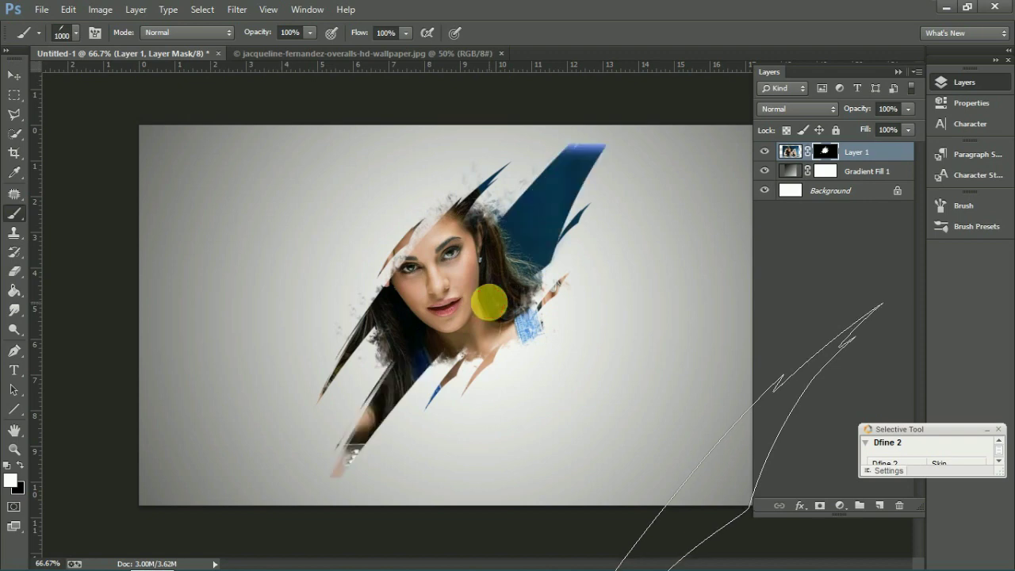
key(ctrl+z)
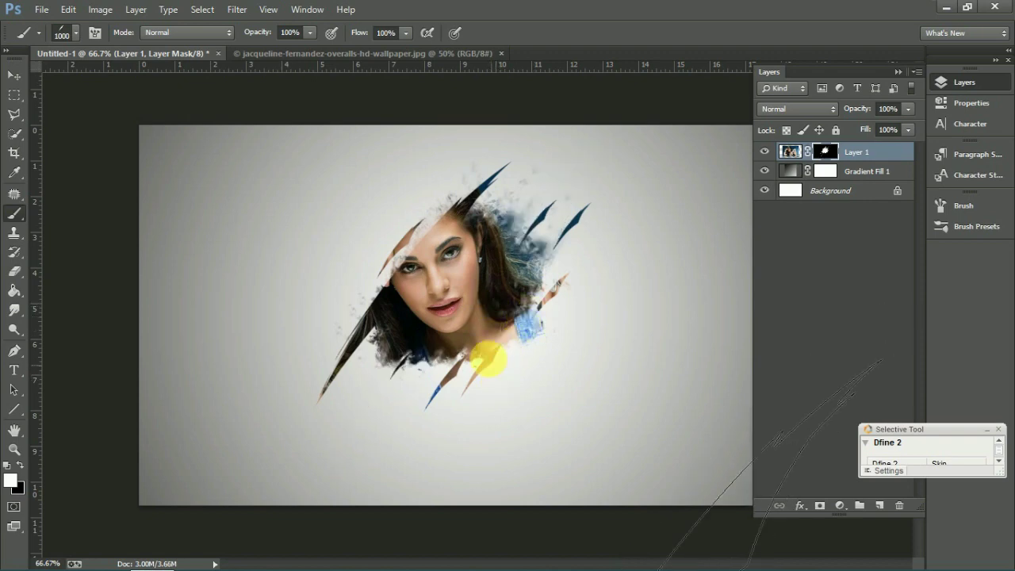
key(bracketleft)
key(bracketleft)
key(bracketleft)
key(bracketleft)
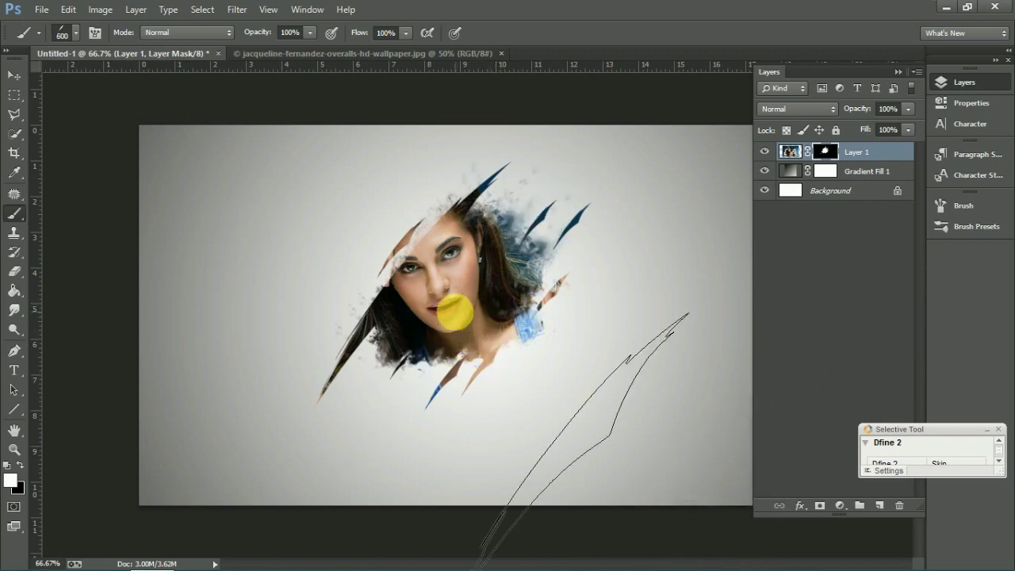
click(468, 326)
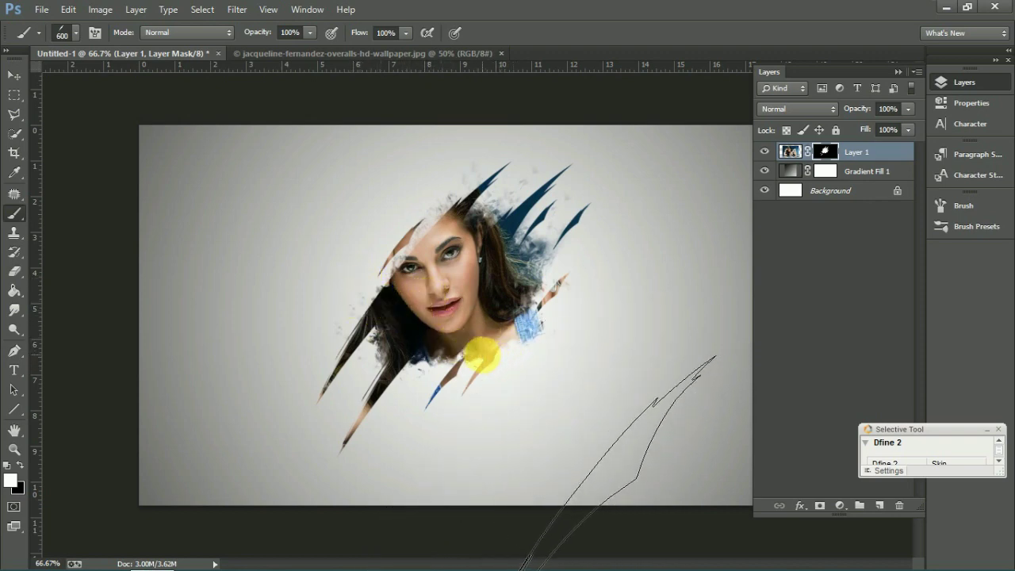
key(bracketleft)
key(bracketleft)
key(bracketleft)
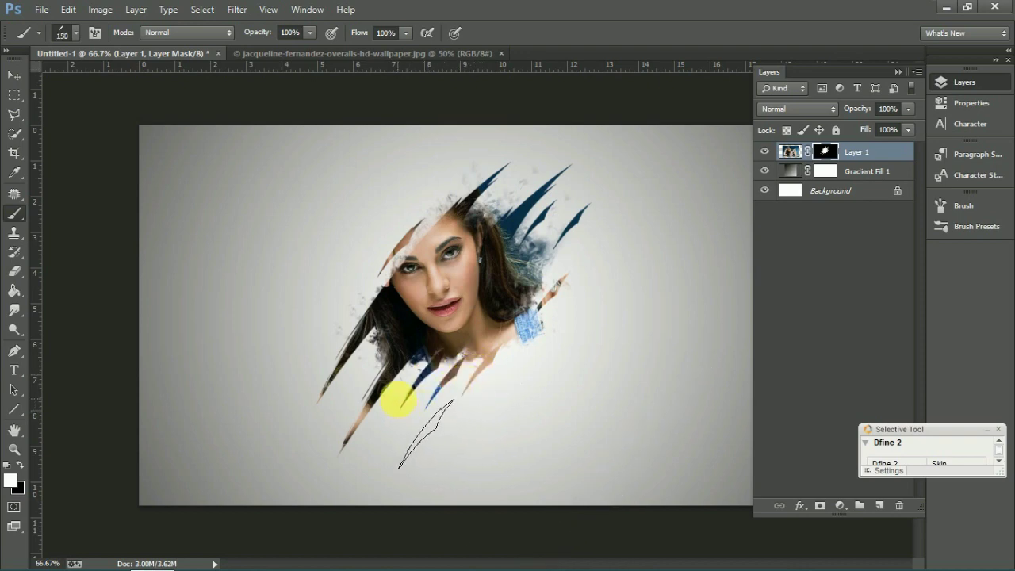
click(538, 346)
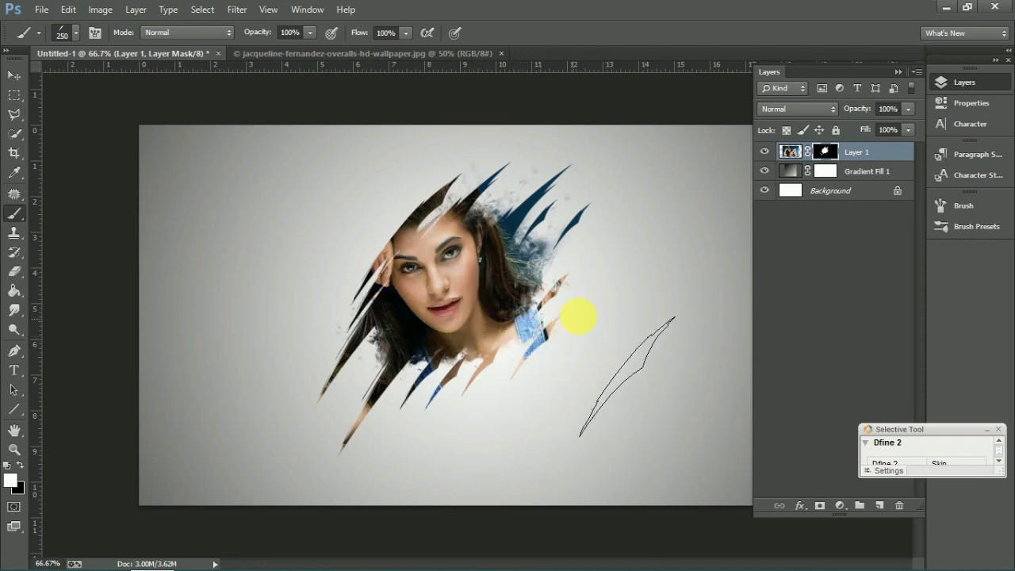
mouse_move(624, 226)
mouse_down()
mouse_move(561, 286)
mouse_move(555, 238)
mouse_up()
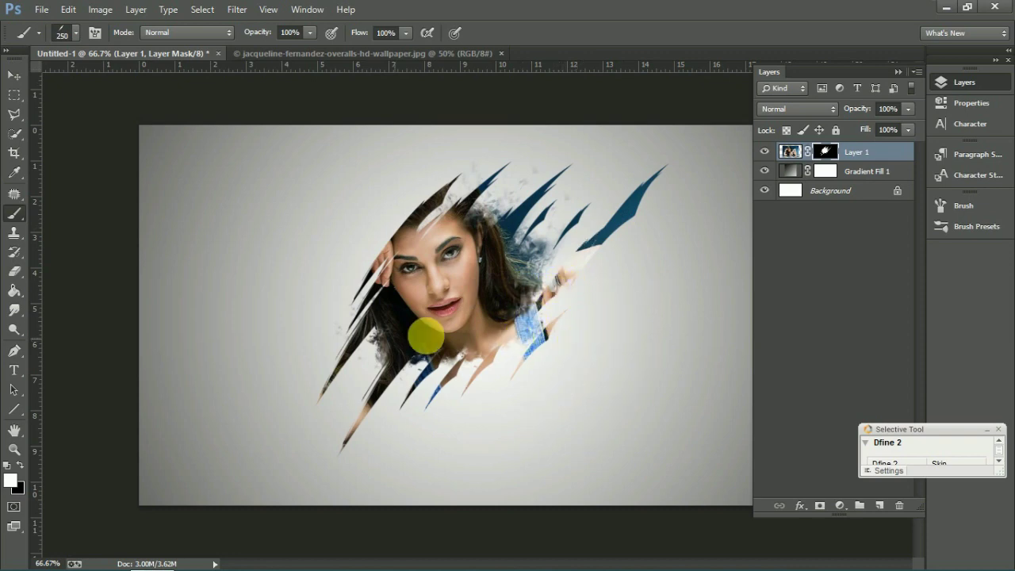
Step: Switch to brush 1248 and paint more slashes at 500 and 200 px around hair and shoulder
right_click(484, 311)
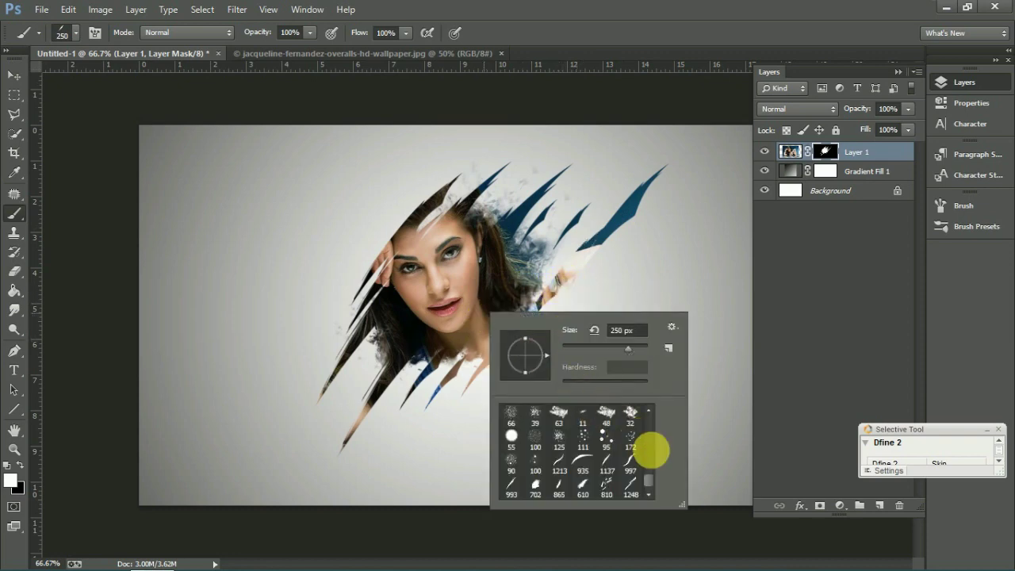
double_click(629, 482)
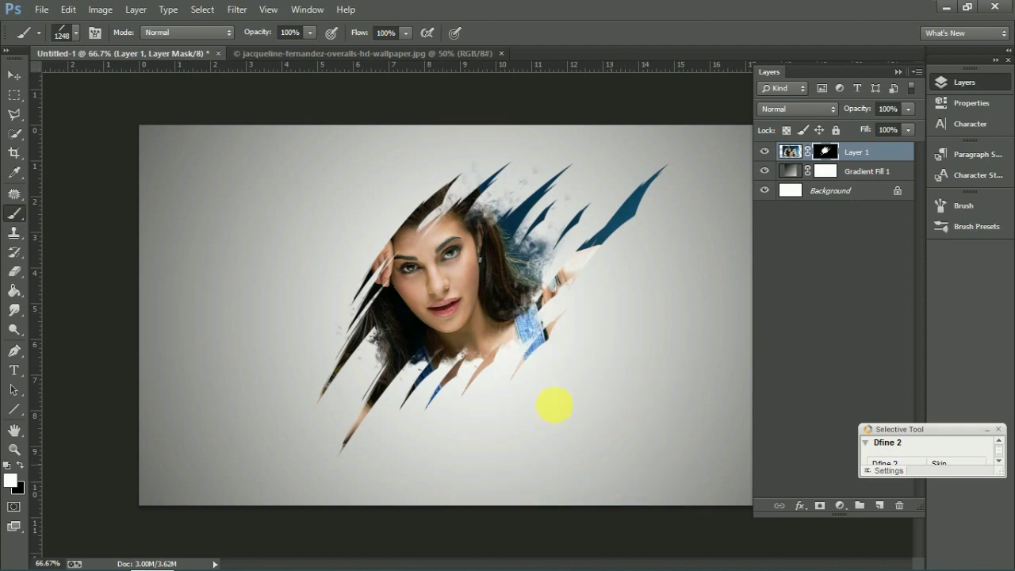
key(bracketleft)
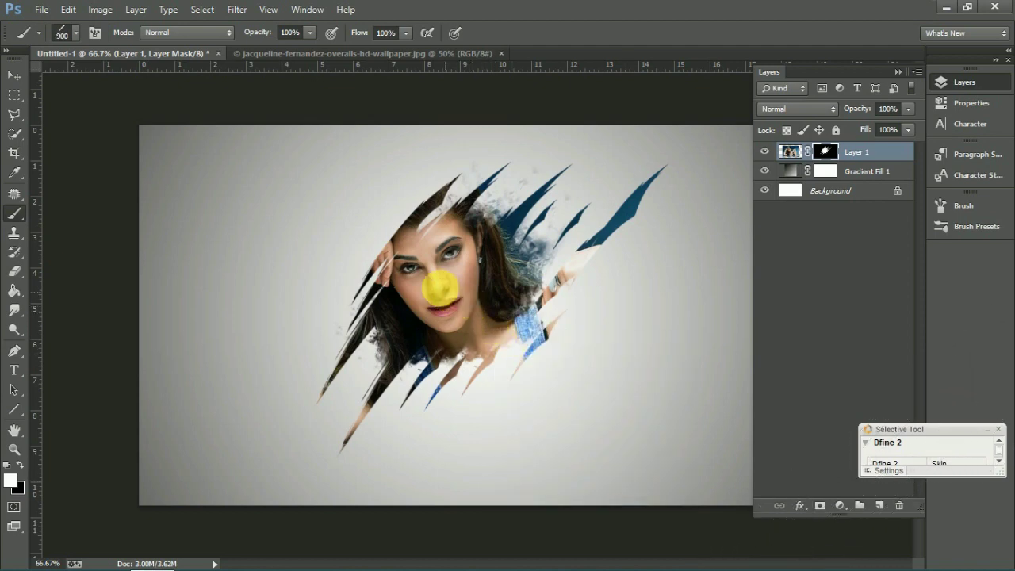
key(bracketleft)
key(bracketleft)
key(bracketleft)
key(bracketleft)
click(424, 261)
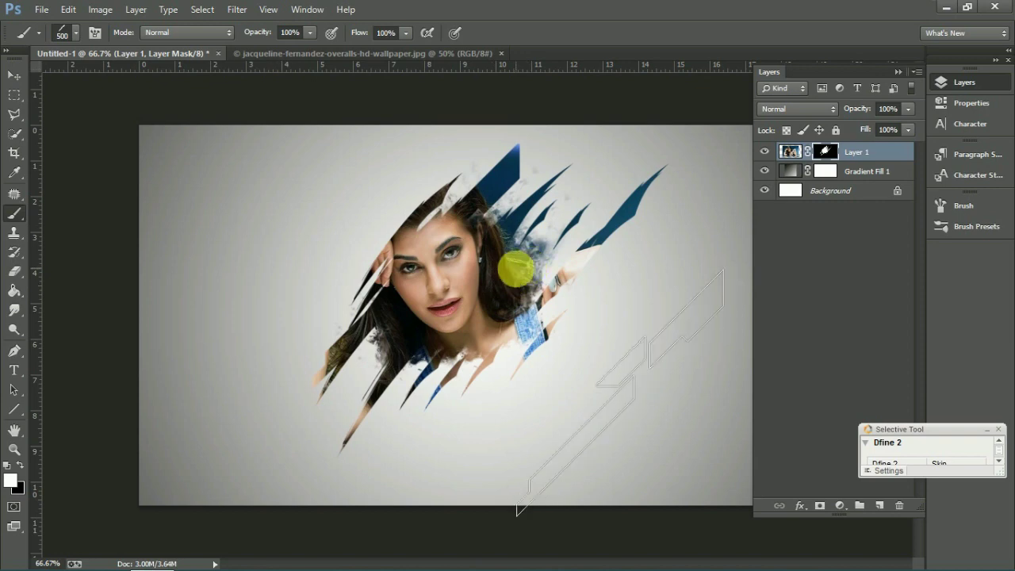
click(516, 269)
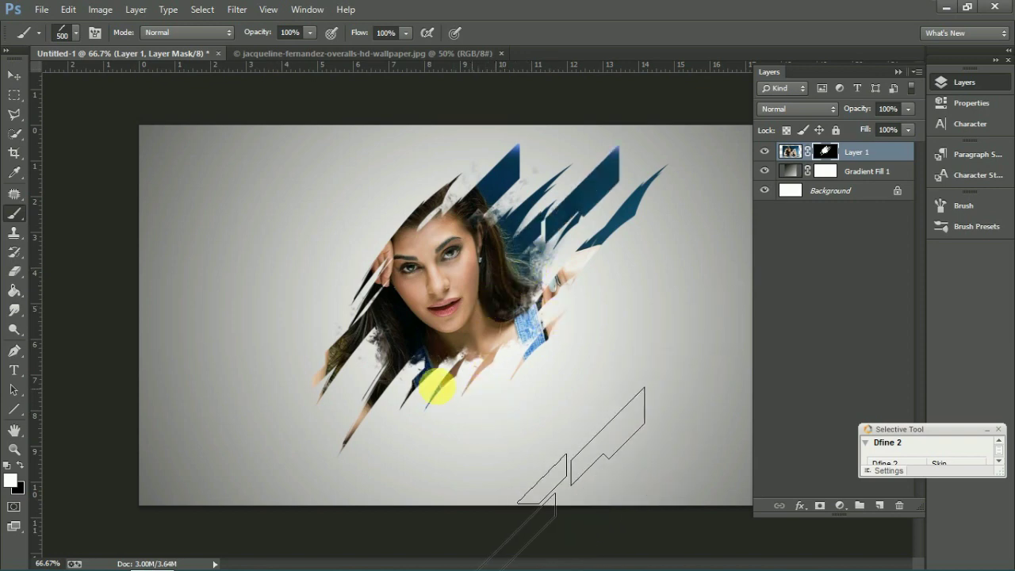
key(bracketleft)
key(bracketleft)
key(bracketleft)
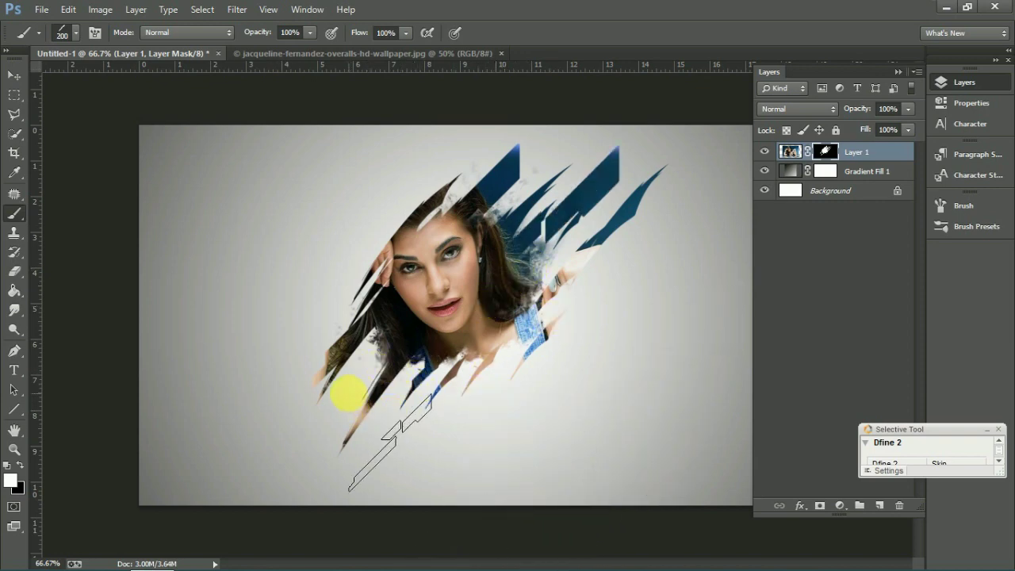
click(565, 332)
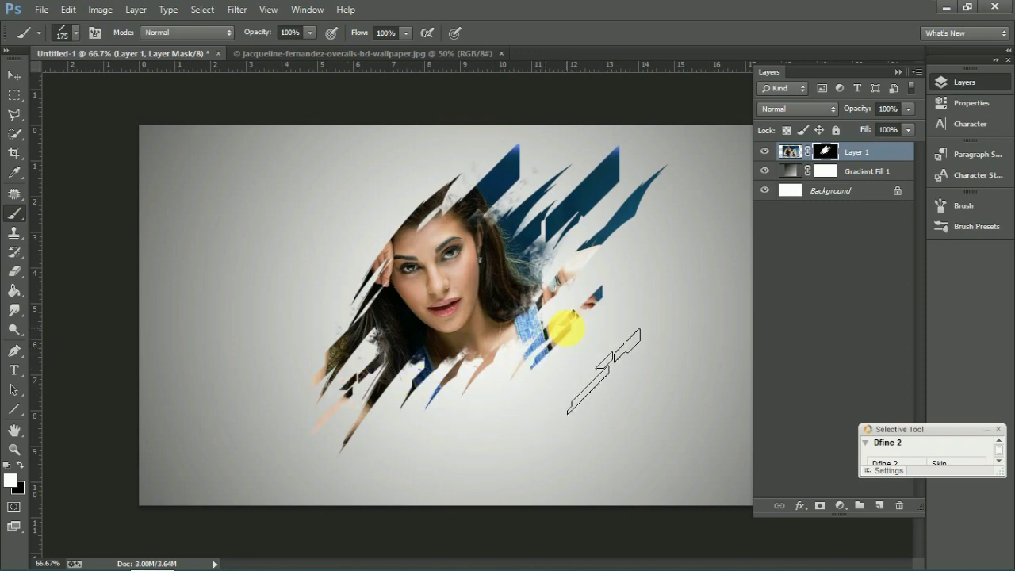
click(460, 387)
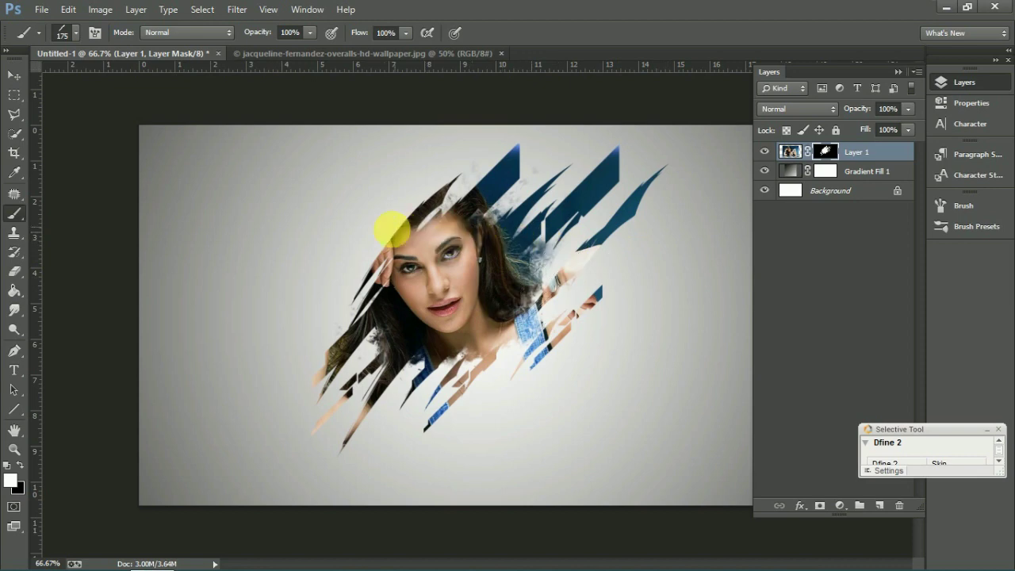
drag(375, 232, 341, 349)
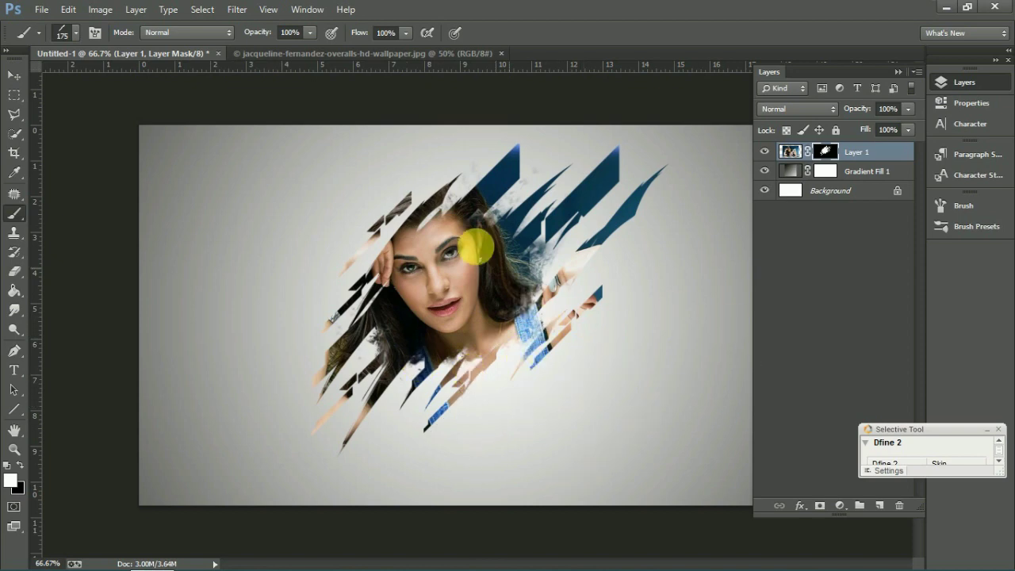
Step: Add a 48 pt black 'RRA CREAATION' text line below the portrait and commit it
click(966, 82)
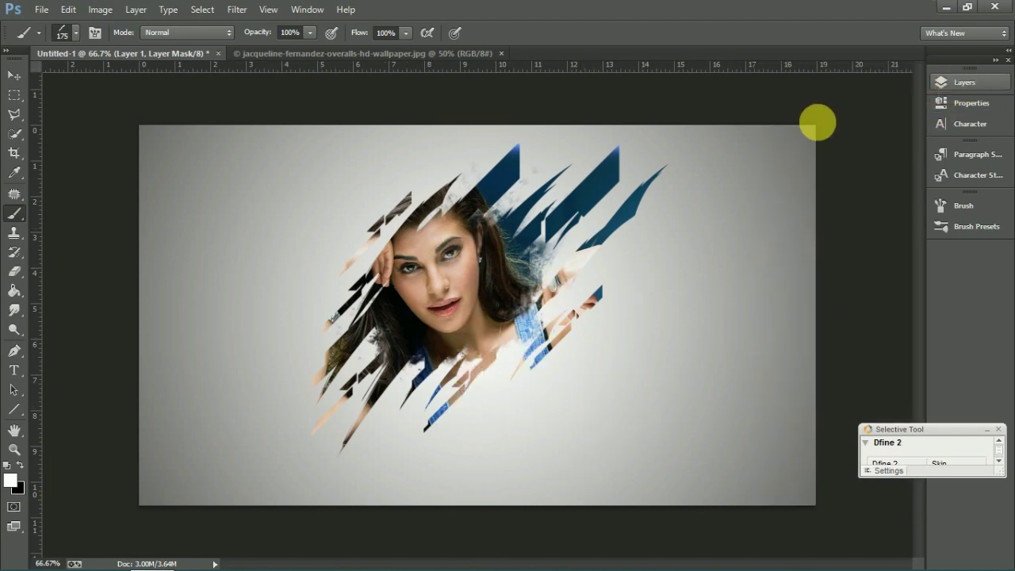
click(13, 370)
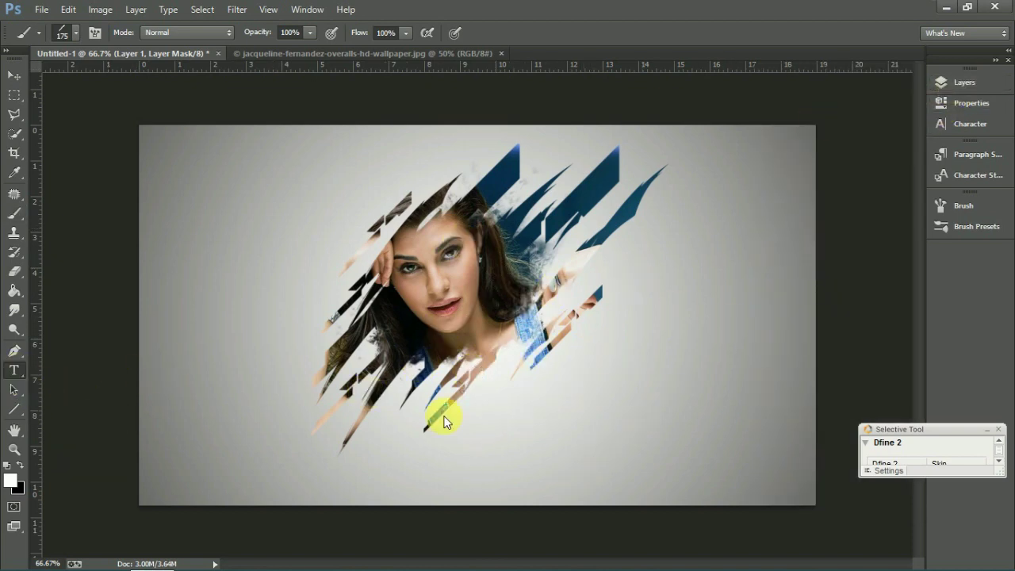
click(356, 474)
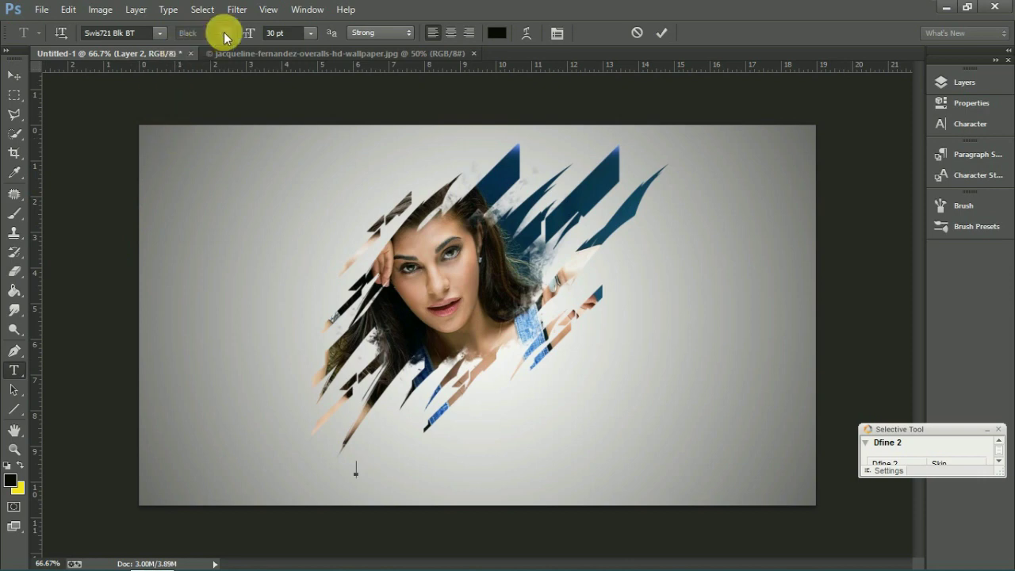
click(310, 33)
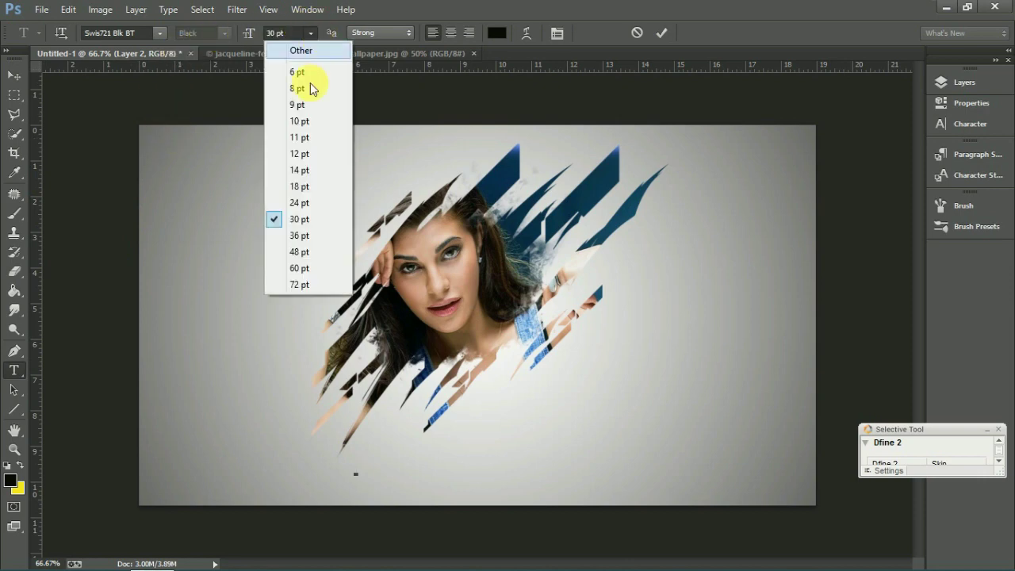
click(307, 252)
text(RRA CREAATION)
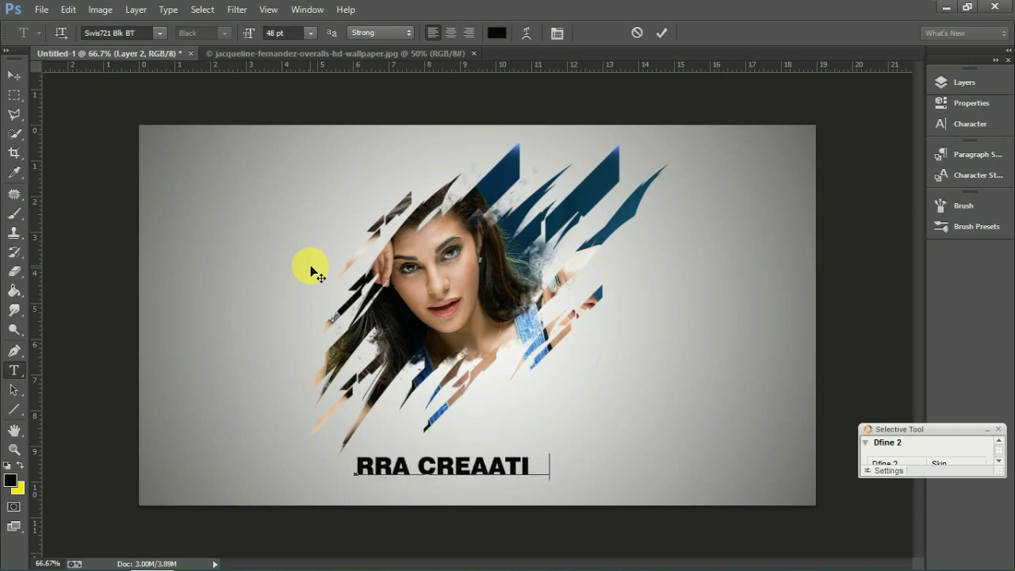
click(13, 74)
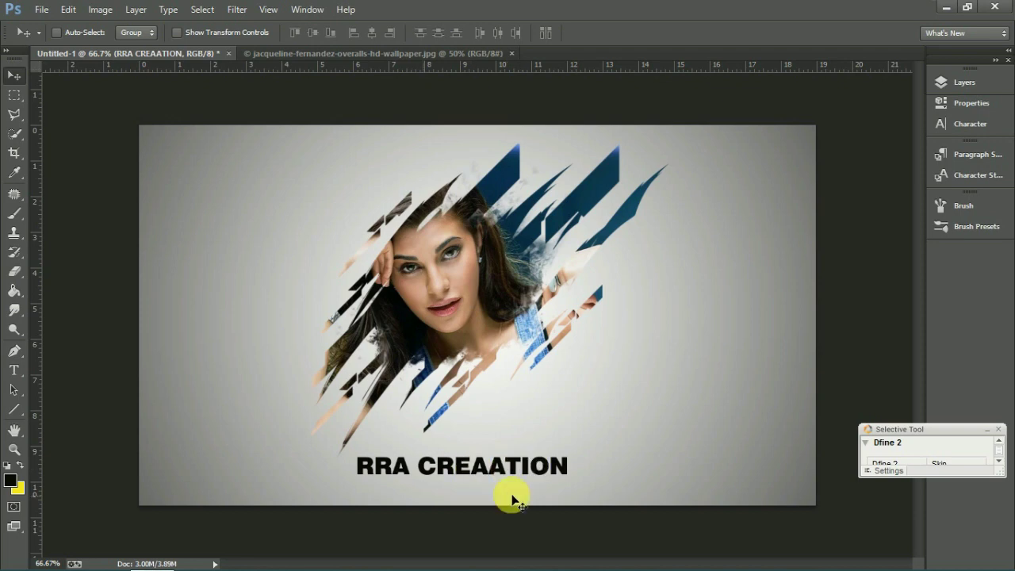
Step: Delete the extra A so the caption reads 'RRA CREATION', then drag it up beside the portrait
click(16, 353)
click(20, 371)
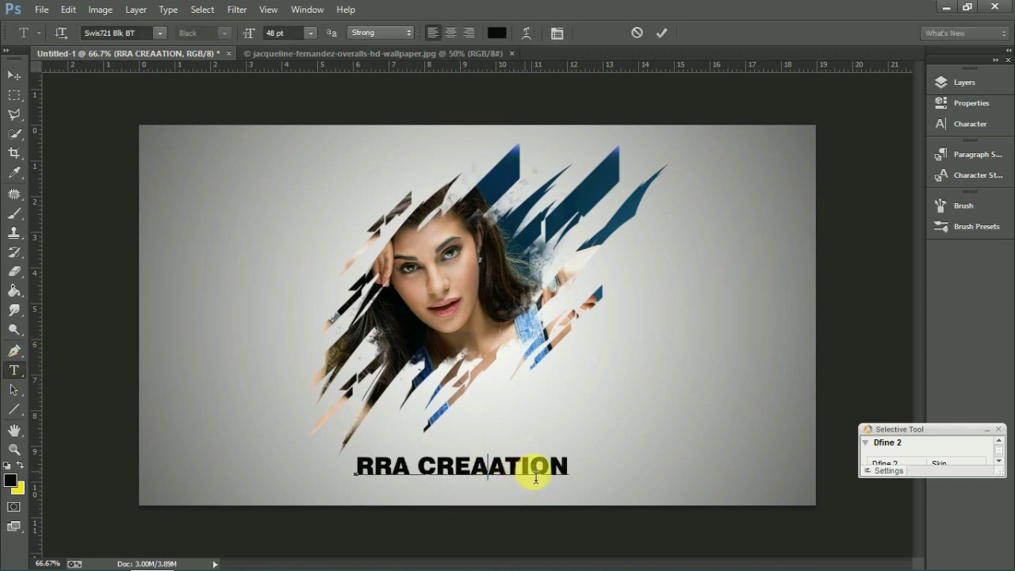
key(Delete)
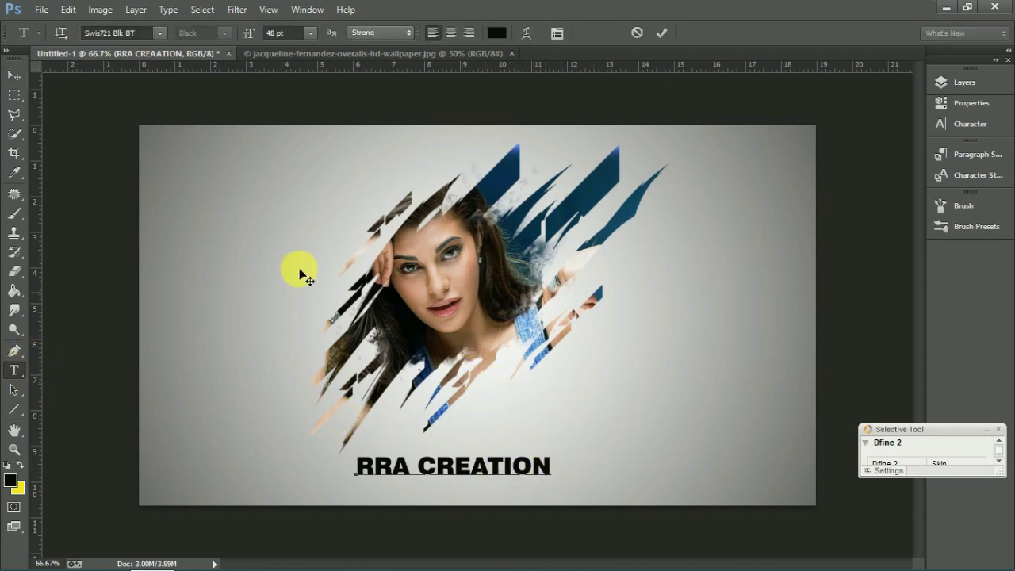
click(15, 76)
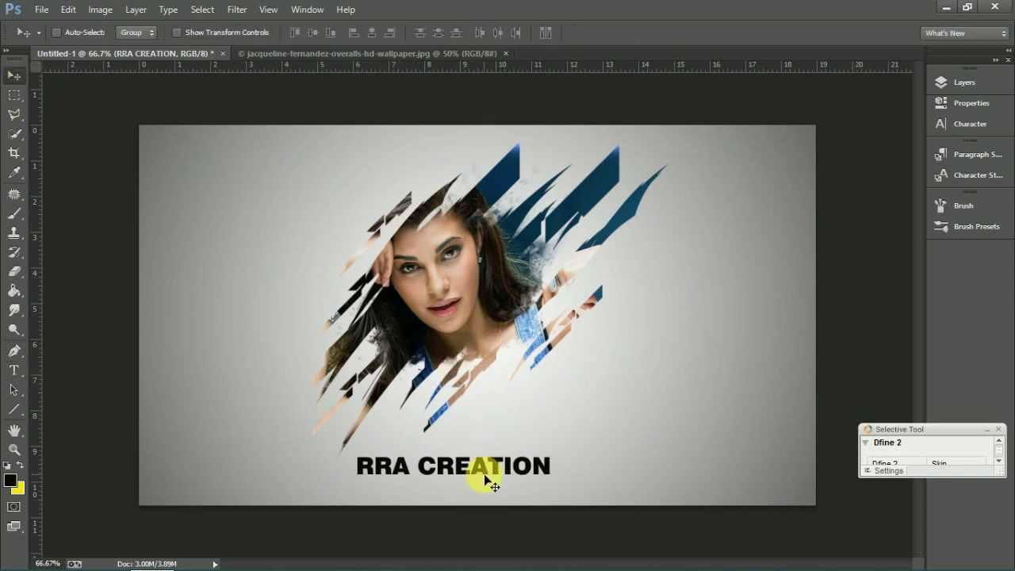
drag(484, 475, 713, 377)
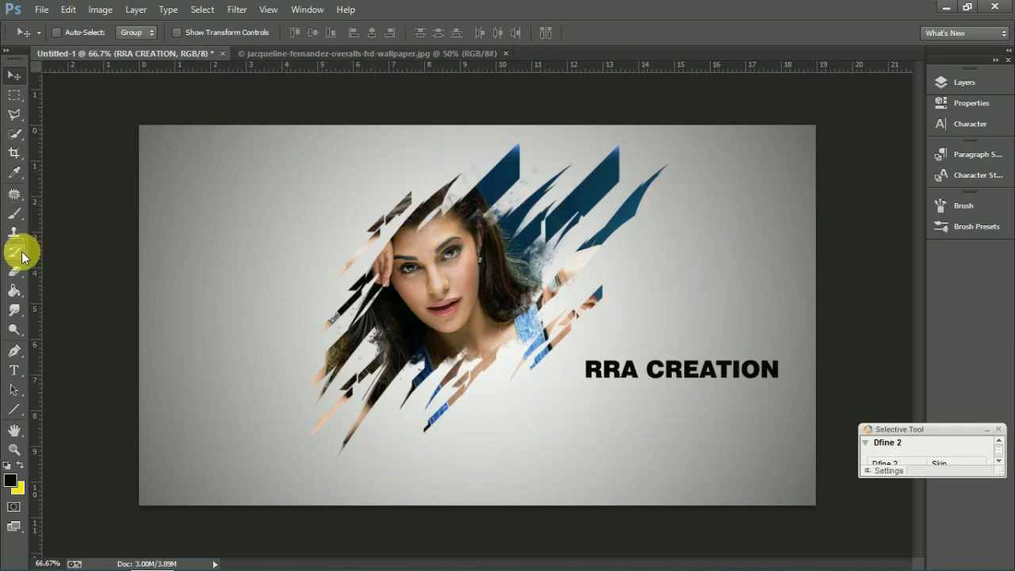
Step: Rasterize the 'RRA CREATION' type layer by accepting the prompt when brushing on it
click(14, 212)
right_click(563, 230)
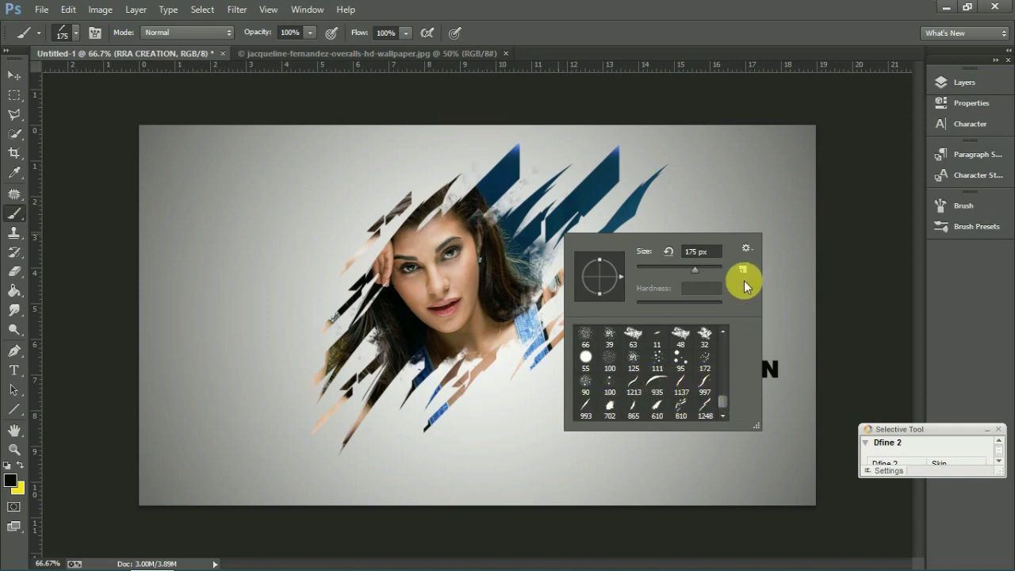
click(783, 239)
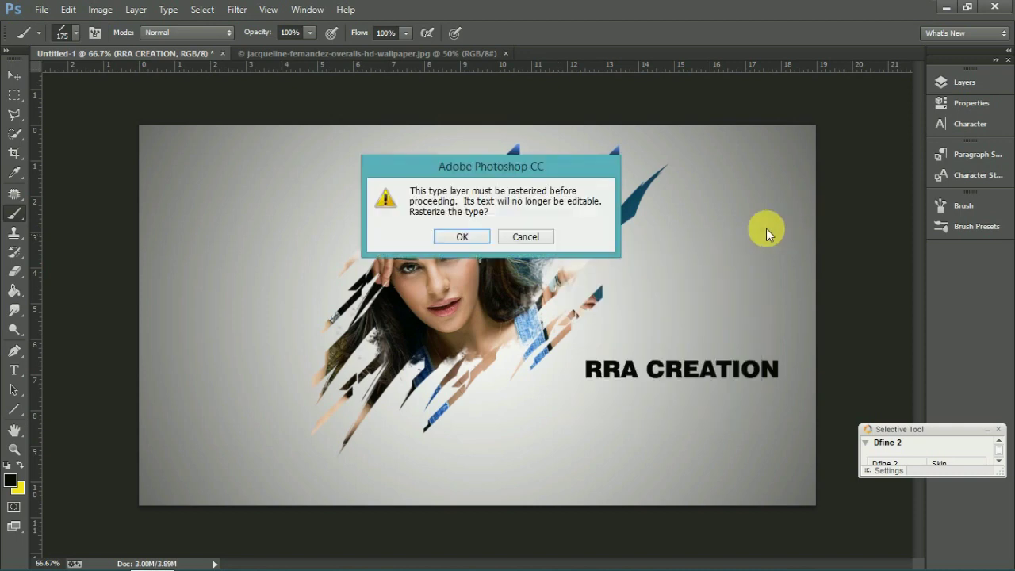
click(481, 238)
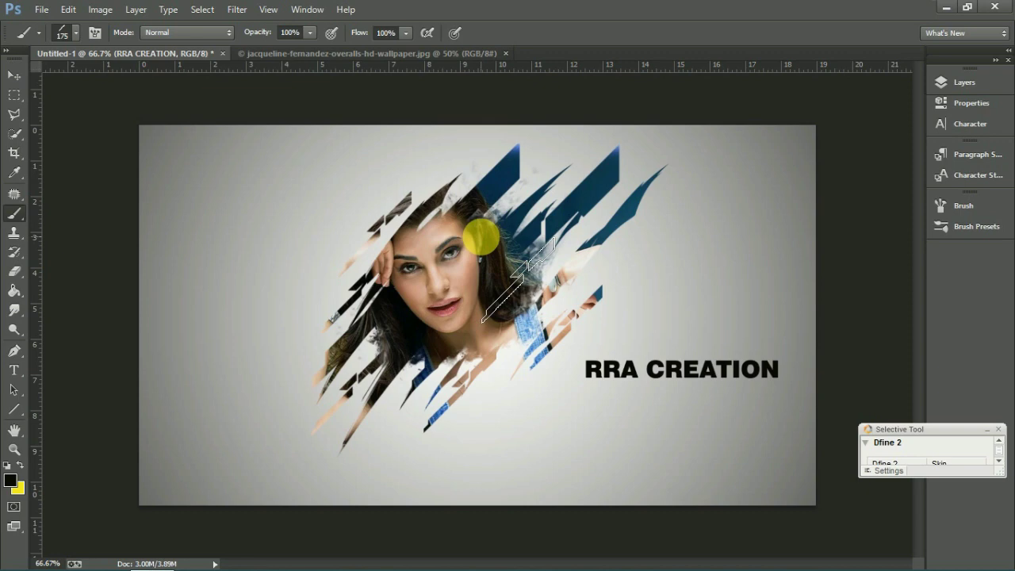
Step: Save the artwork to the Desktop as the JPEG 'NEW ONE', accepting the quality options
click(42, 10)
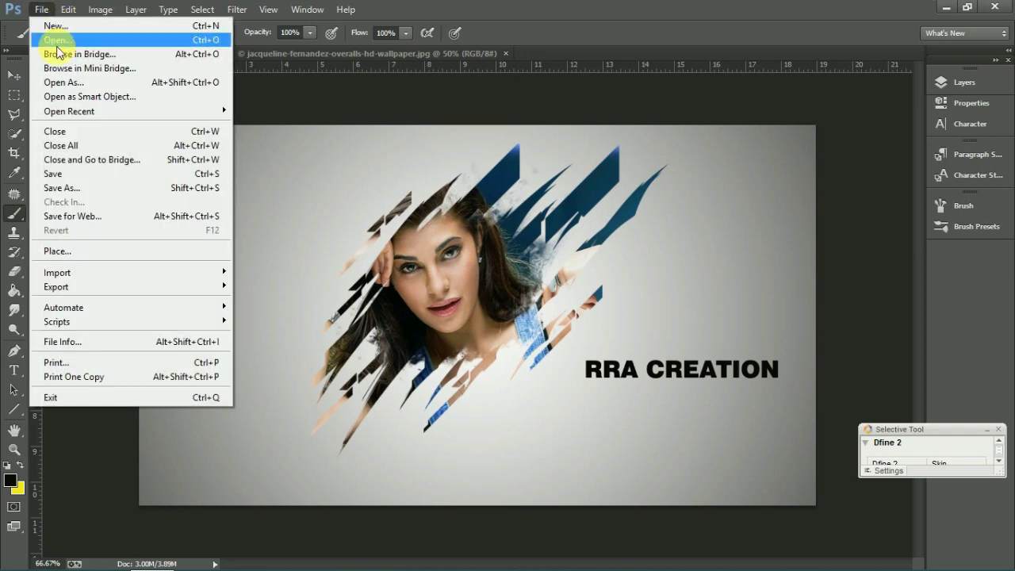
click(85, 188)
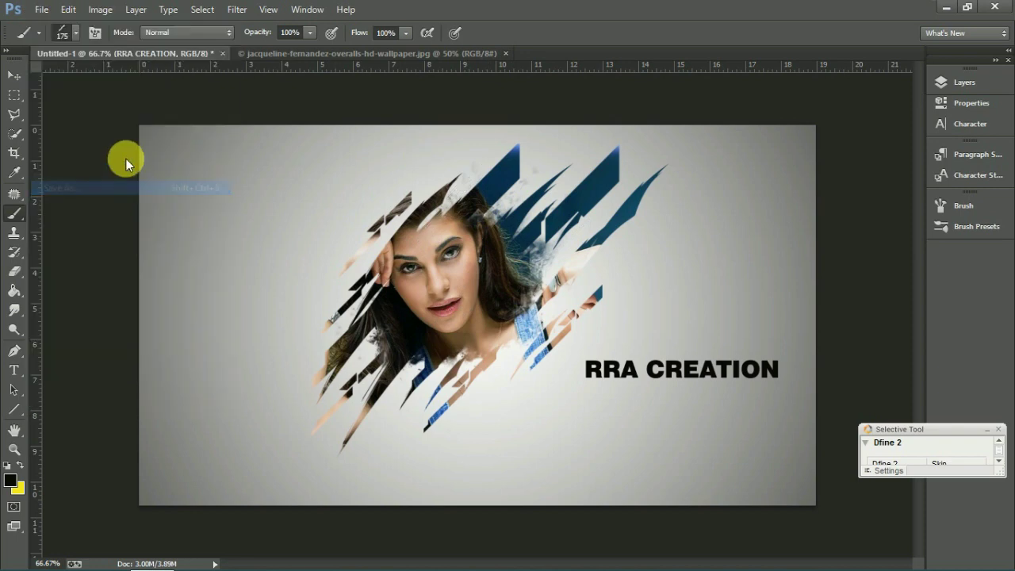
click(76, 182)
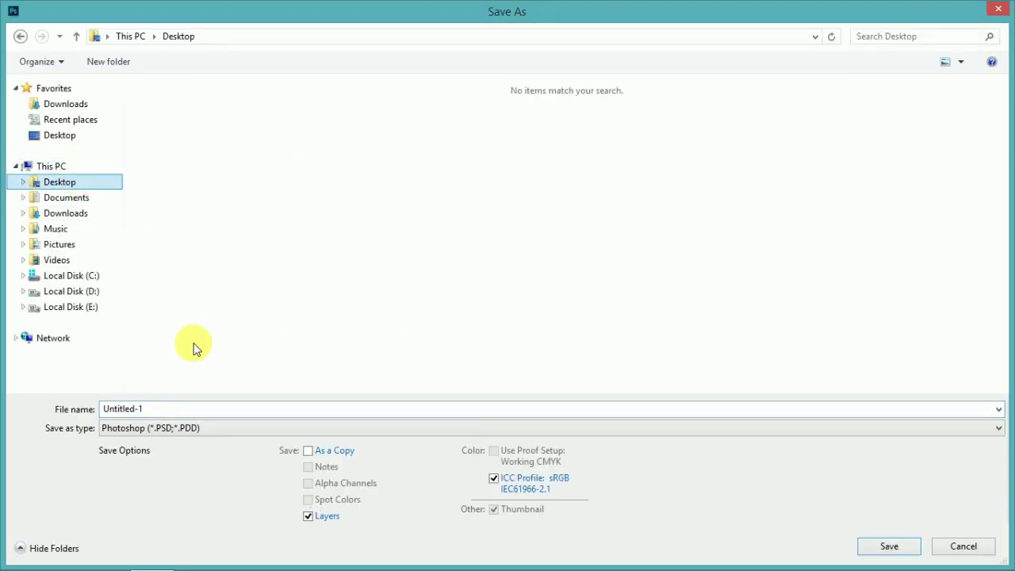
click(175, 428)
click(185, 292)
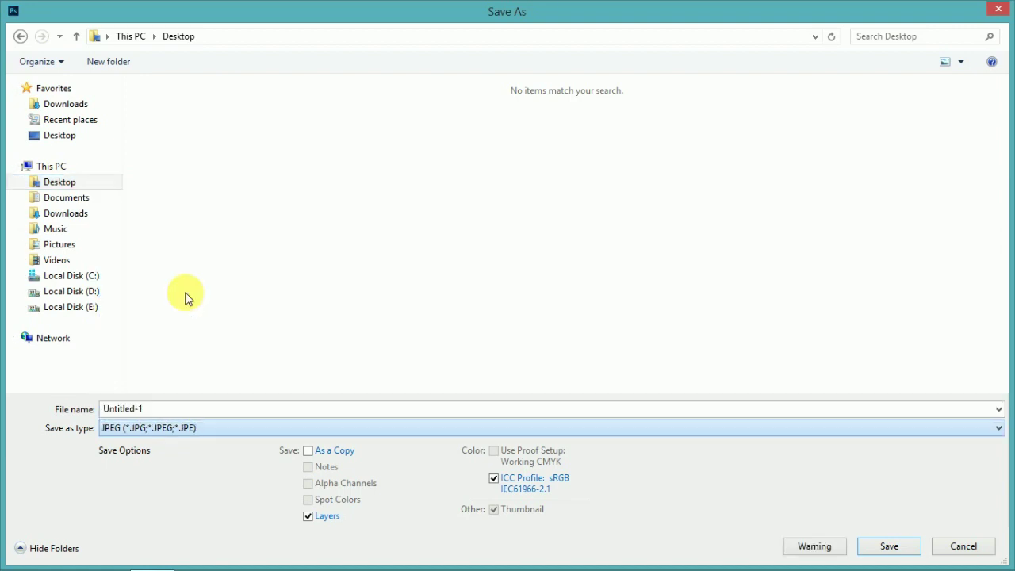
double_click(178, 410)
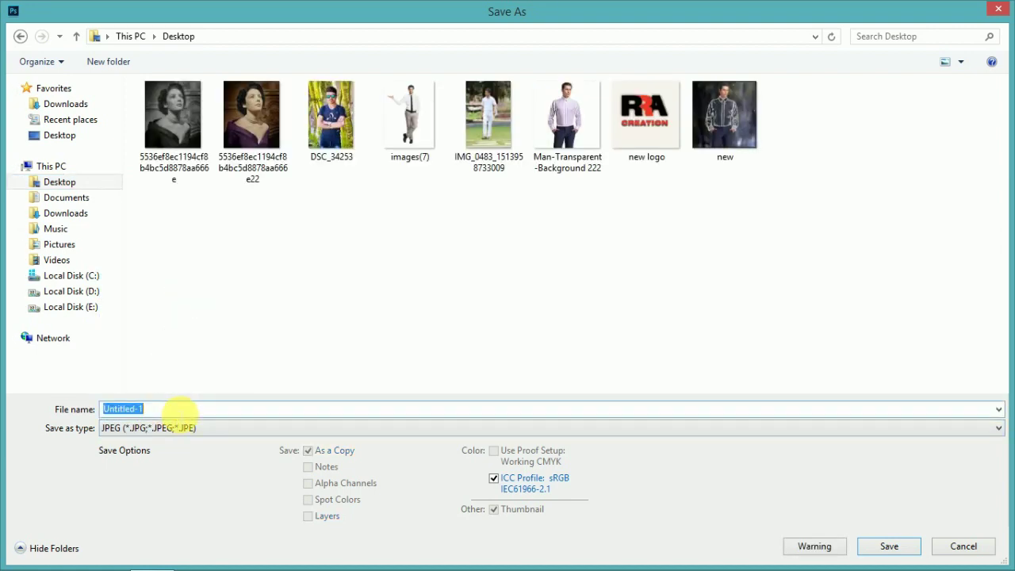
text(NEW)
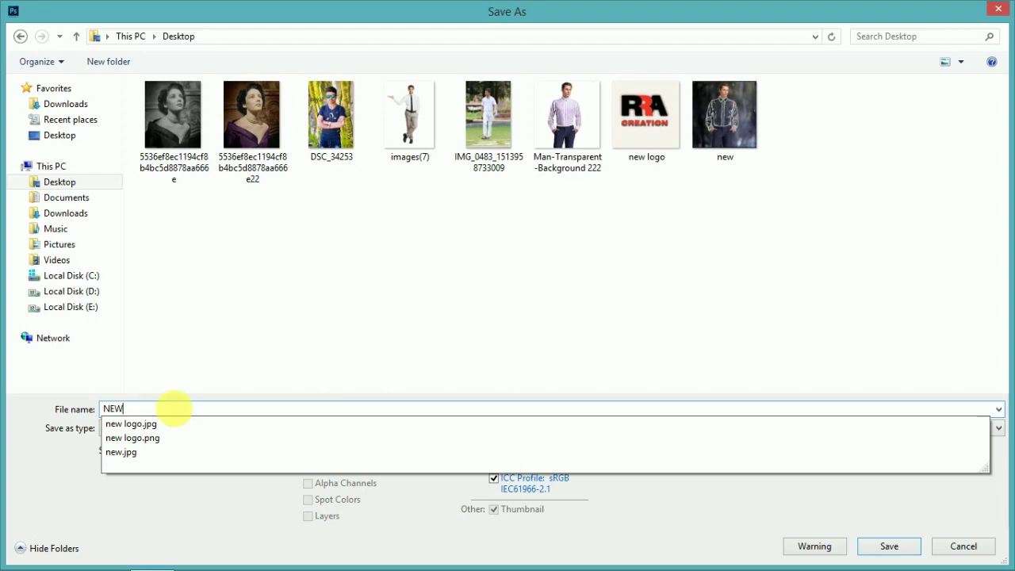
text( ONE)
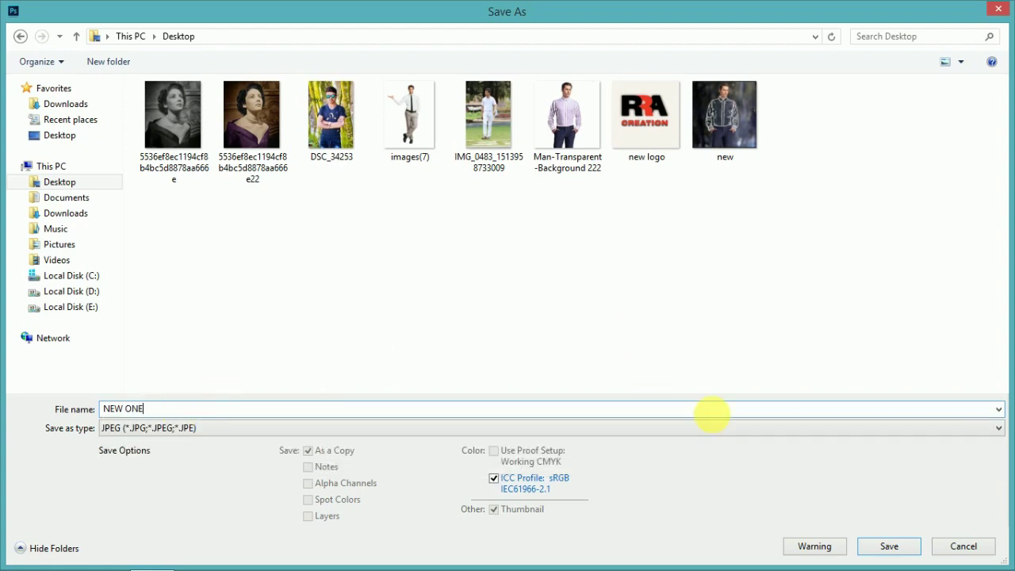
click(877, 553)
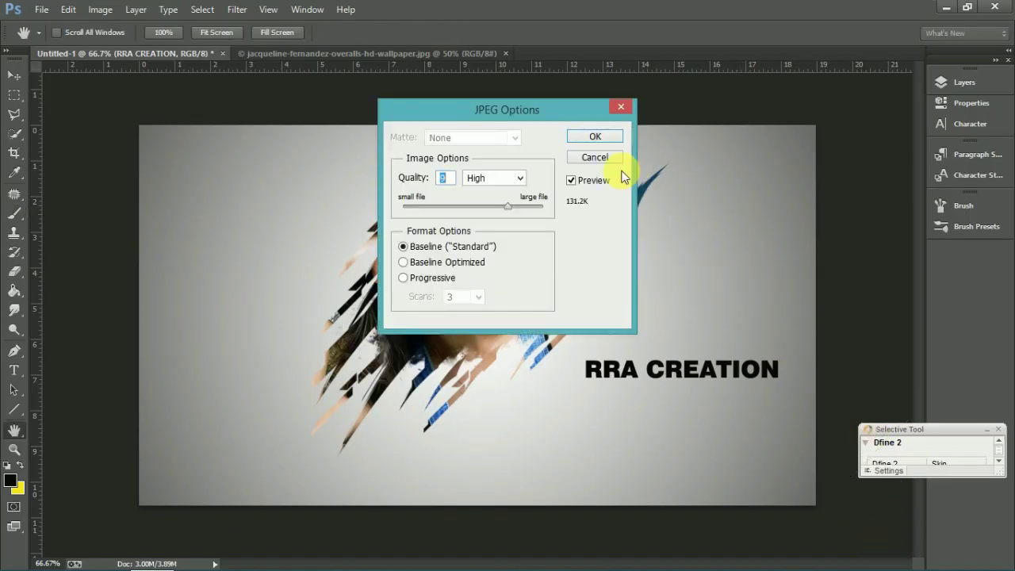
click(601, 140)
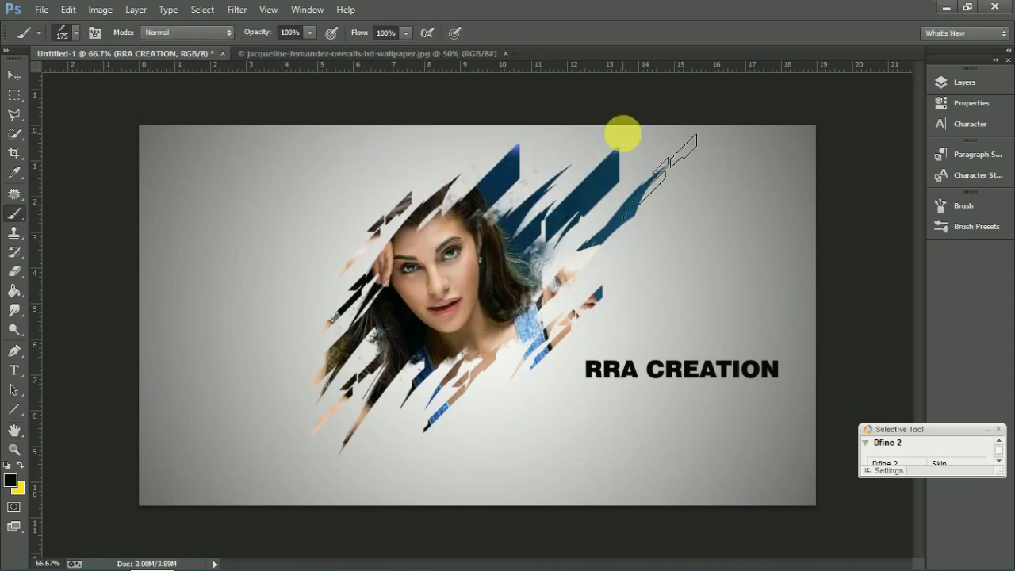
Step: Minimize Photoshop, view the saved NEW ONE JPEG in Photo Viewer, then close it
click(955, 6)
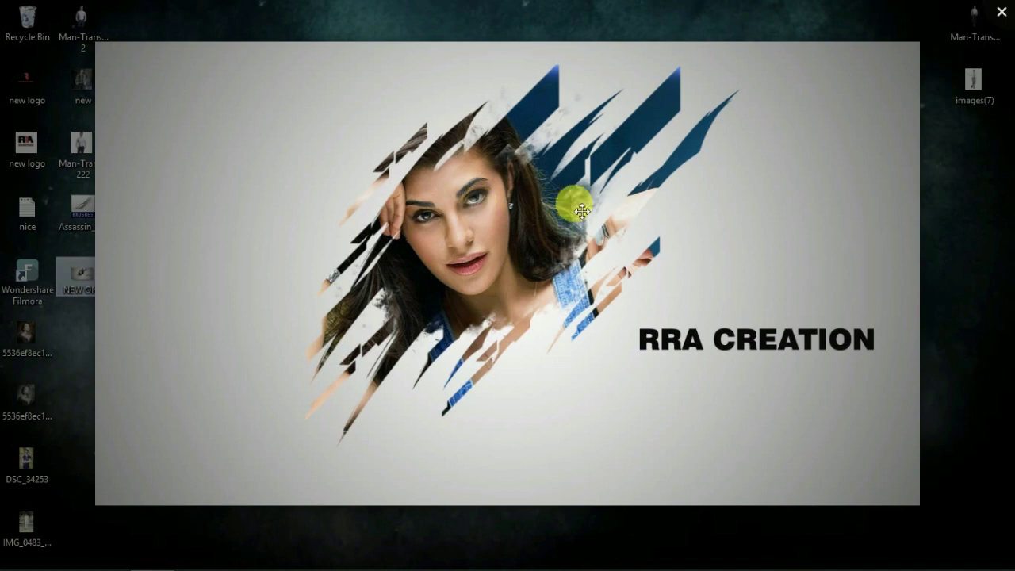
click(1001, 12)
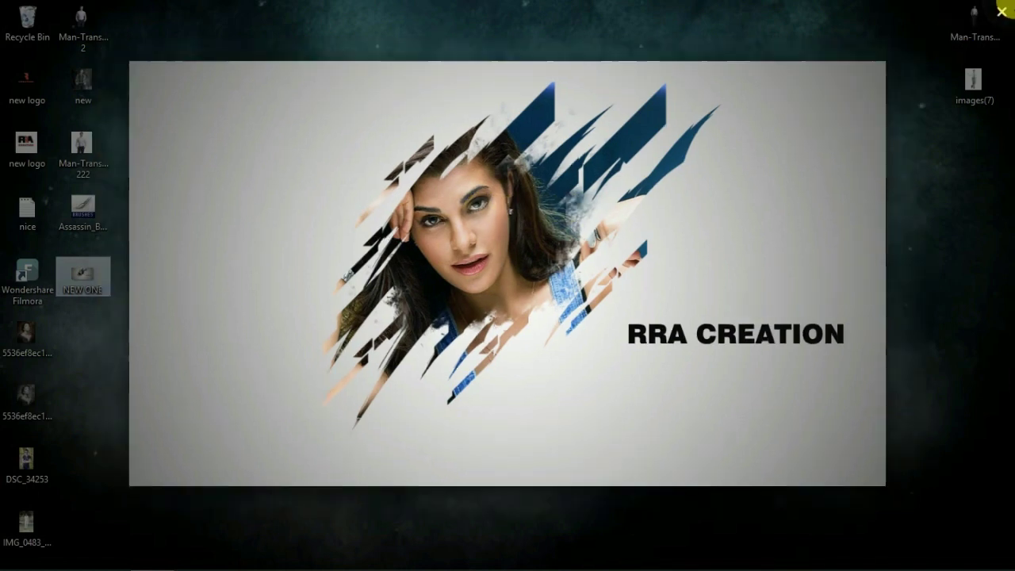